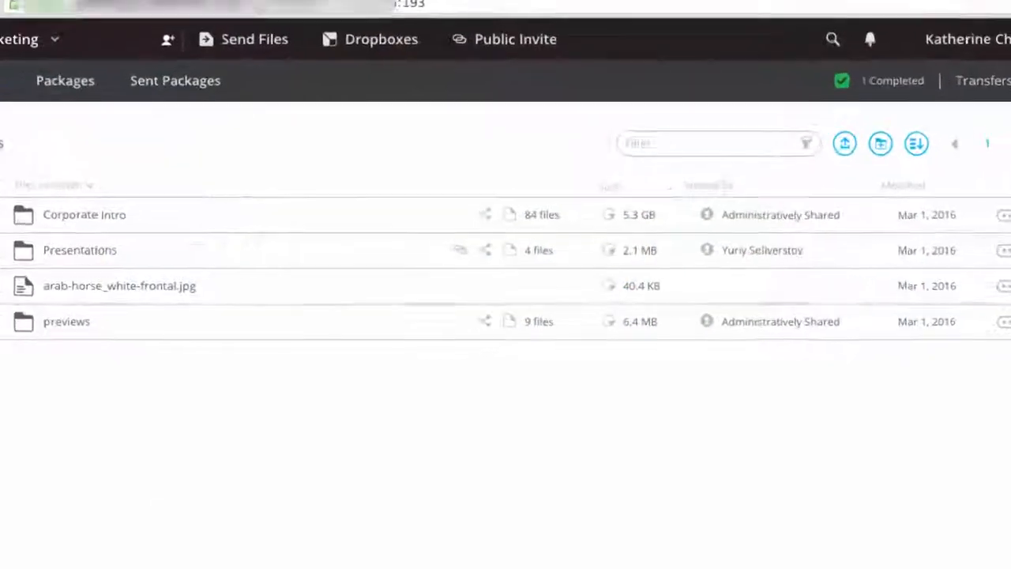
- Start an authenticated-link invite to the Subtitles dropbox and add the recipient's e-mail address
click(531, 26)
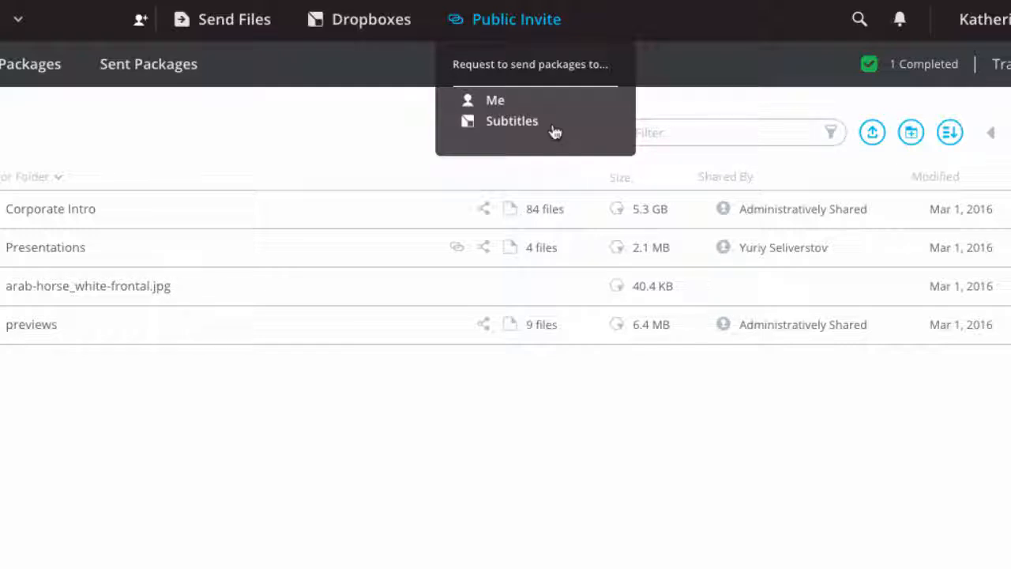
click(554, 127)
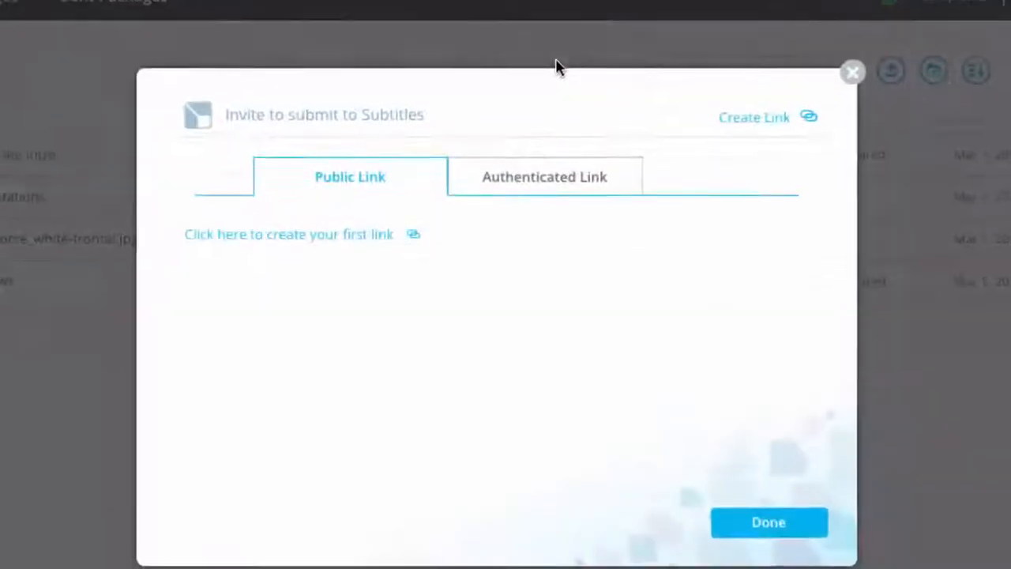
click(576, 178)
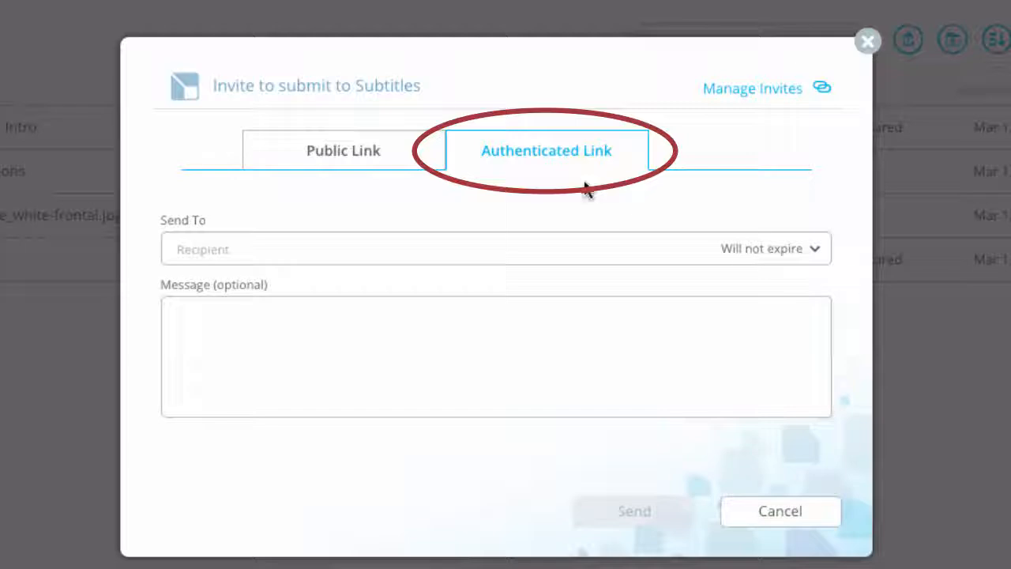
click(219, 244)
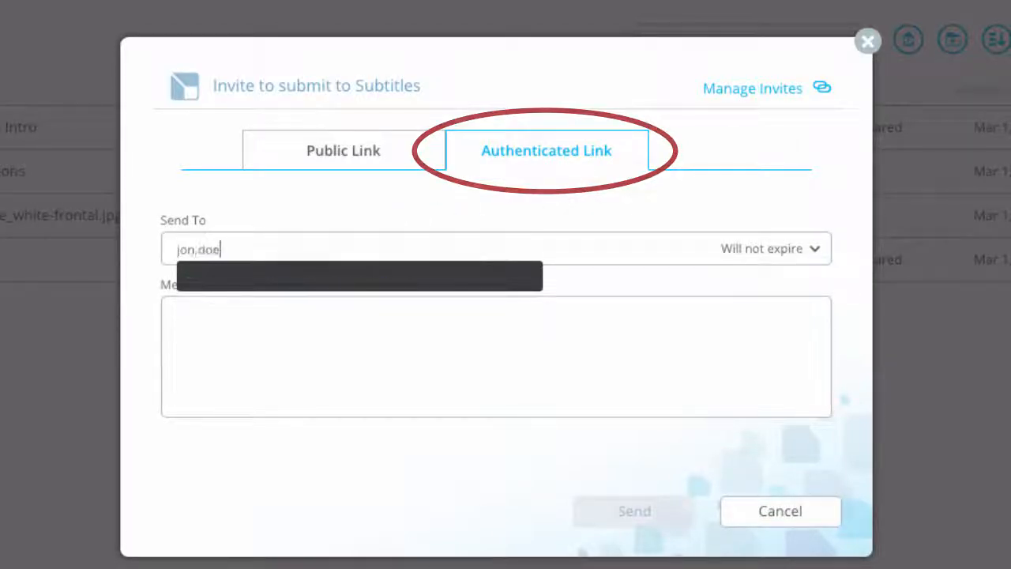
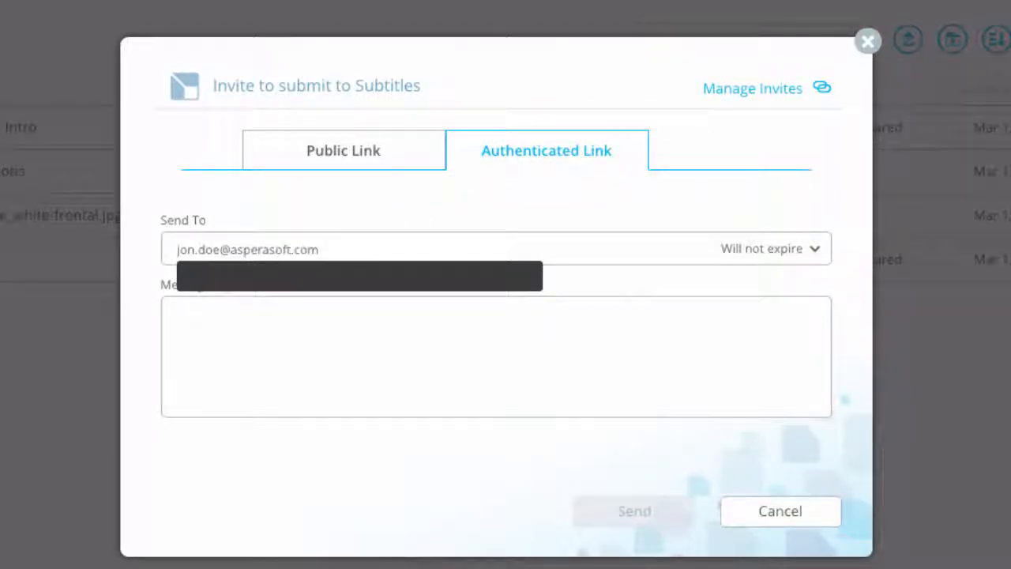
key(Return)
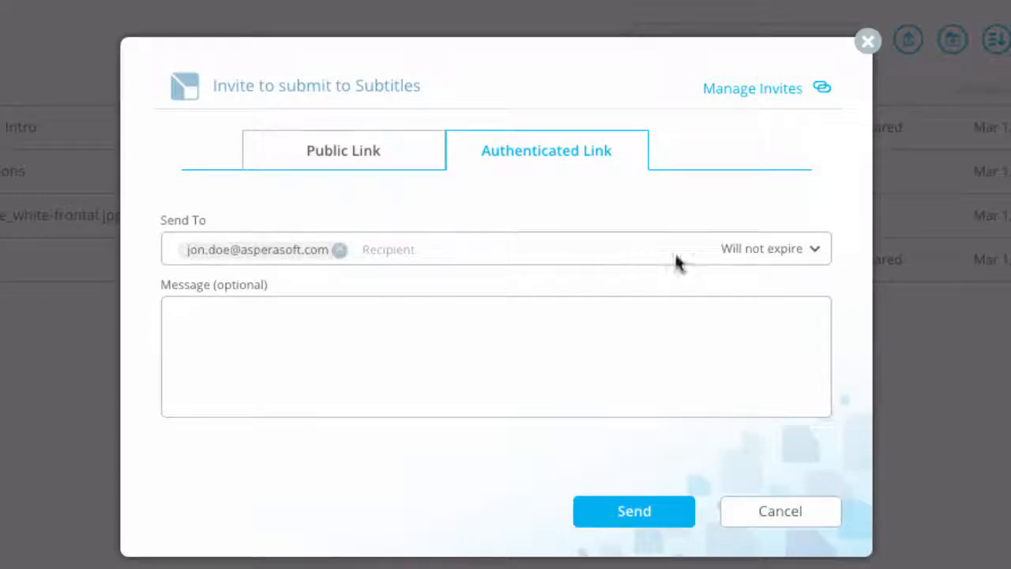
- Set a custom invite expiry of 3/1/17 3:10 PM with year 2017
click(813, 251)
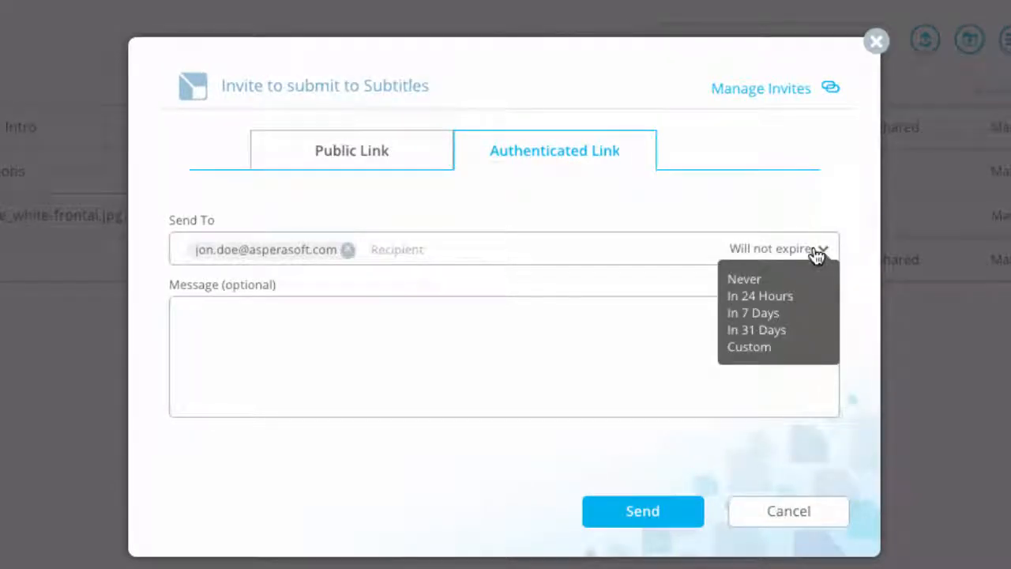
click(760, 347)
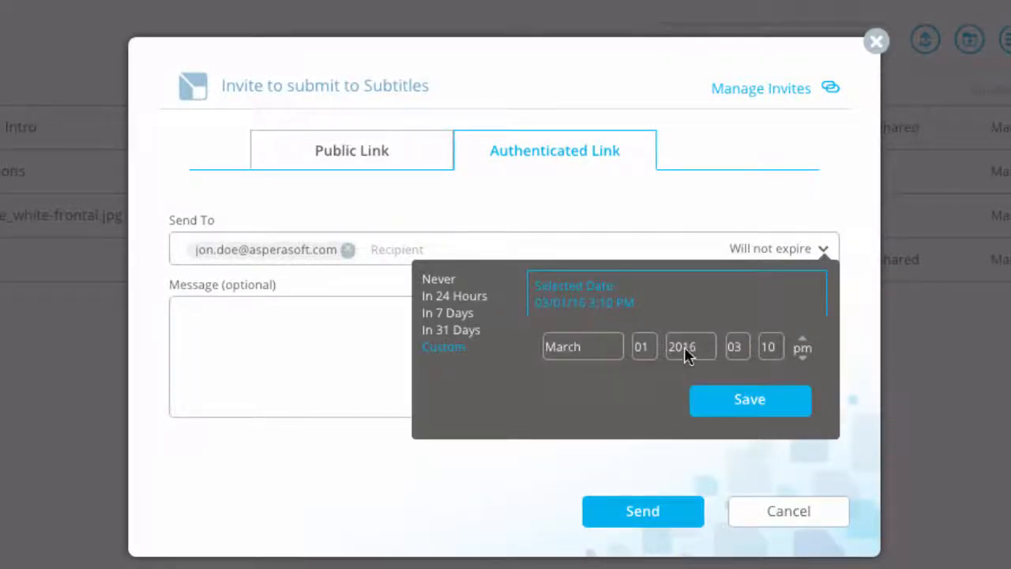
click(710, 353)
click(709, 357)
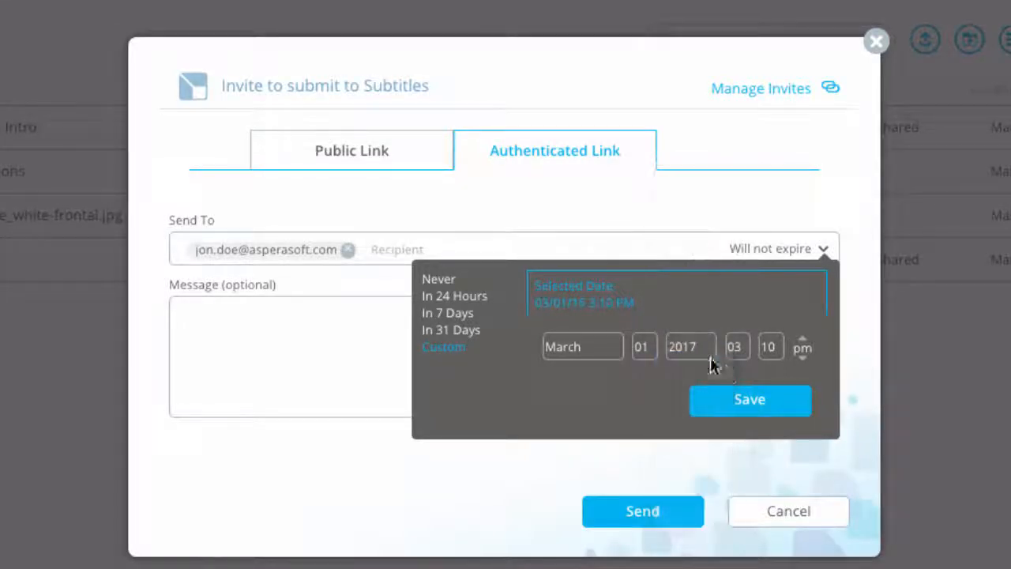
click(747, 401)
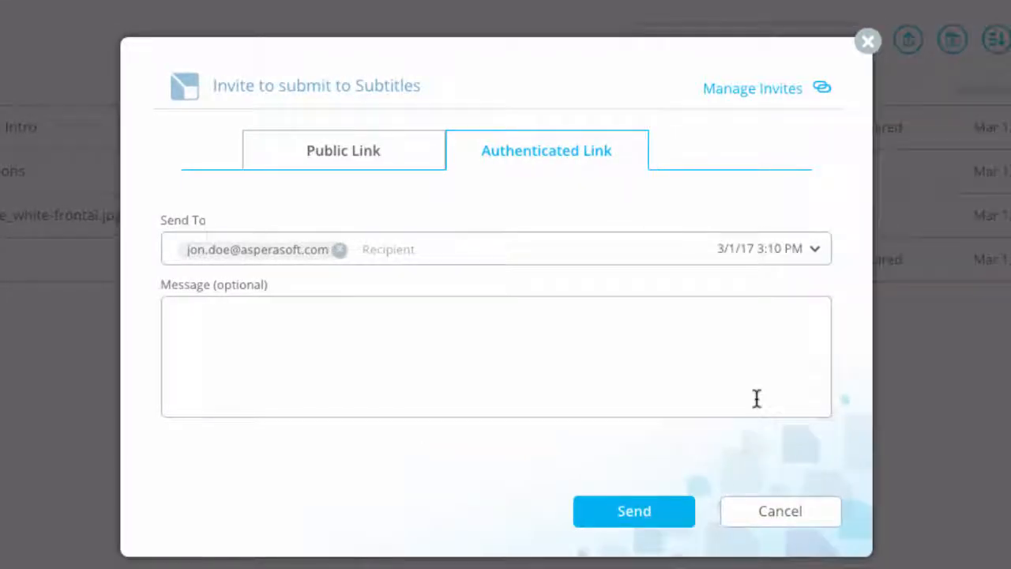
- Write an invite message asking for the content discussed by phone and noting an account is needed
click(421, 332)
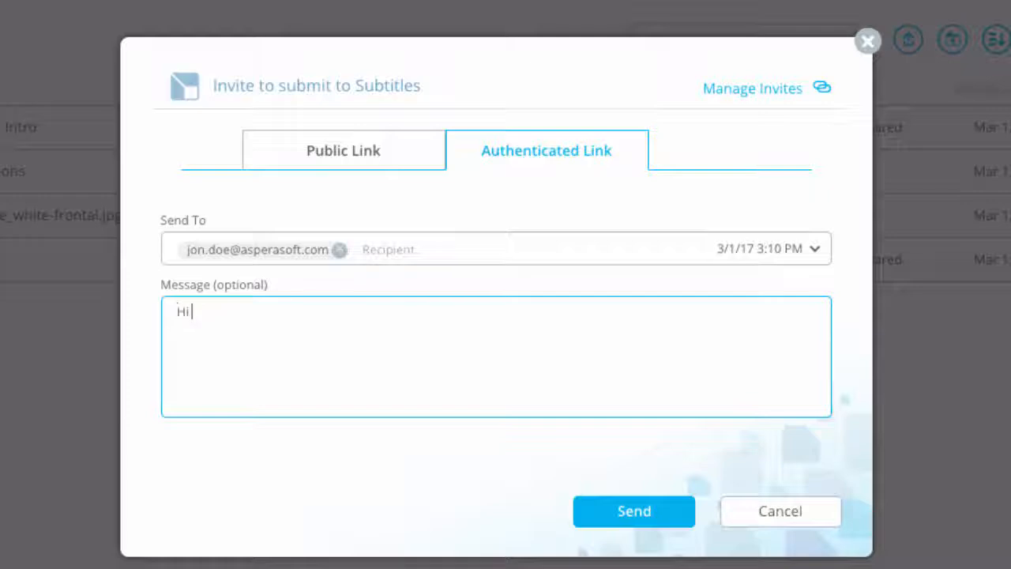
text(Hi Jon, Please send the ce)
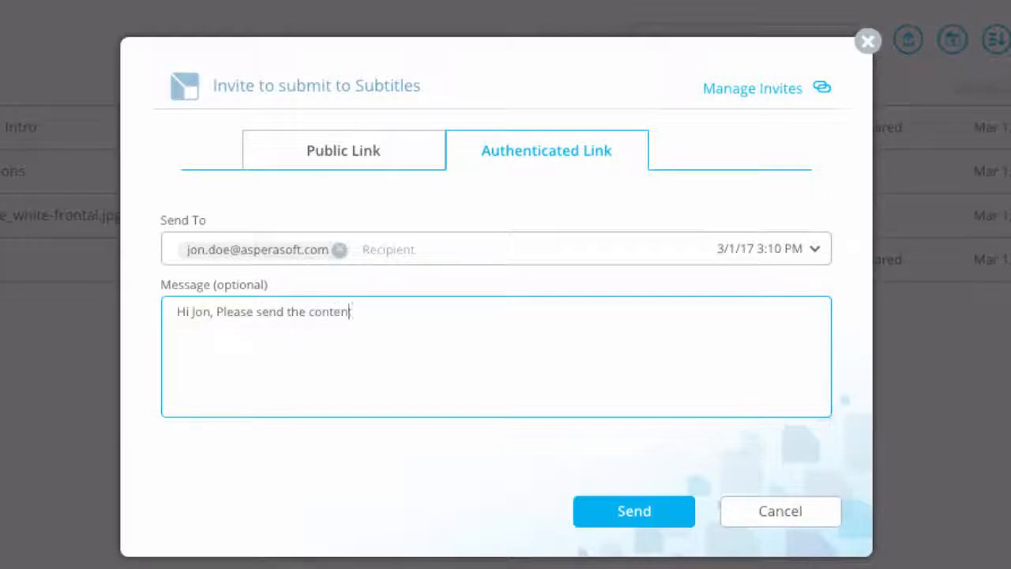
text(ntent we discuss)
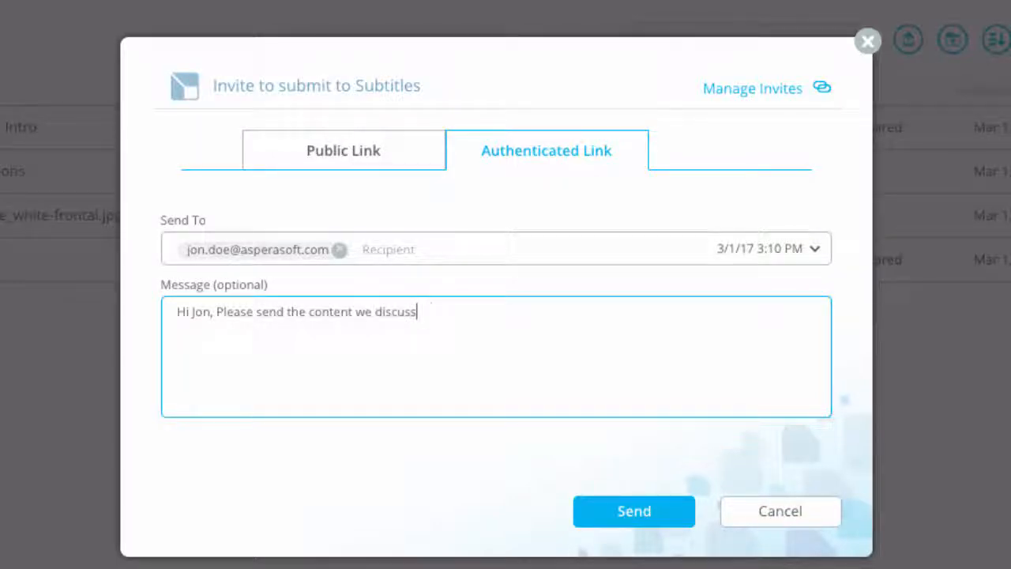
text(ed by phone. Y)
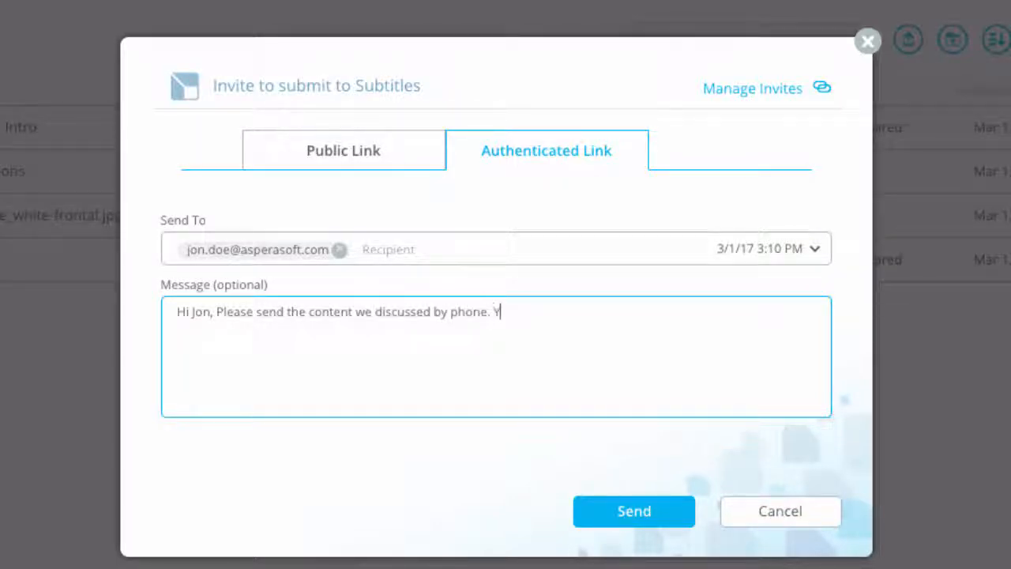
text(ou'll have to cr)
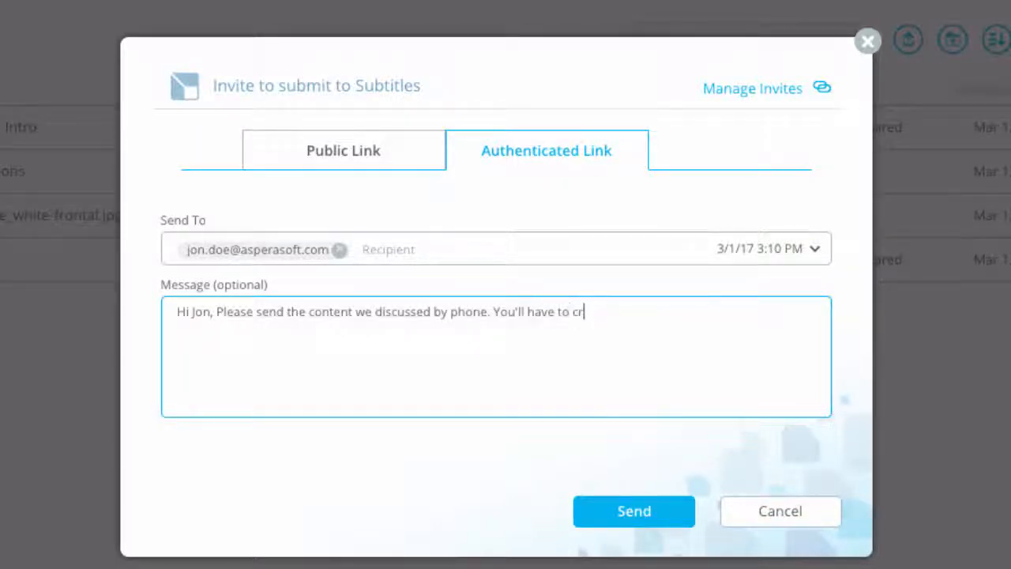
text(eate an account --)
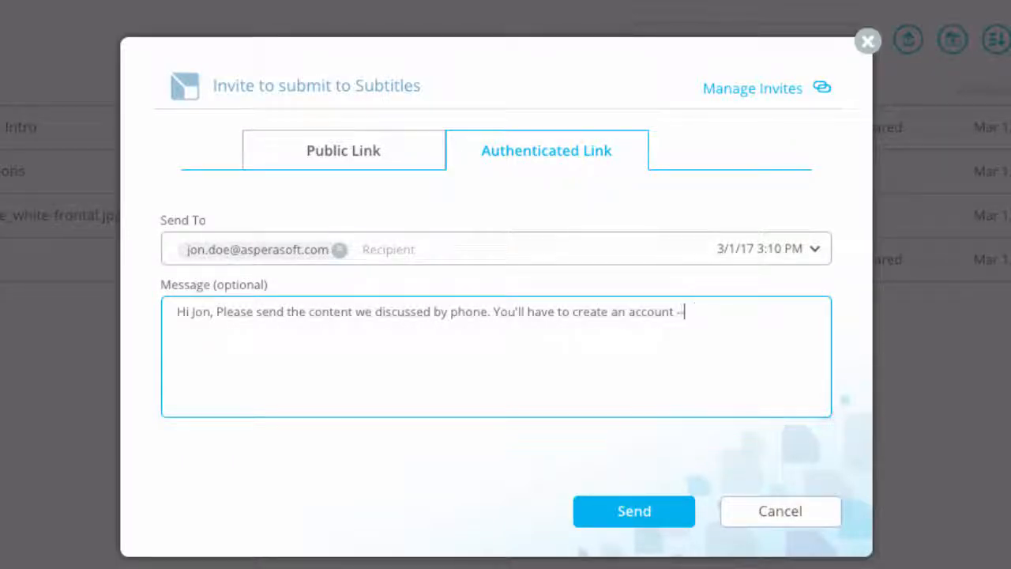
text( Files will wa)
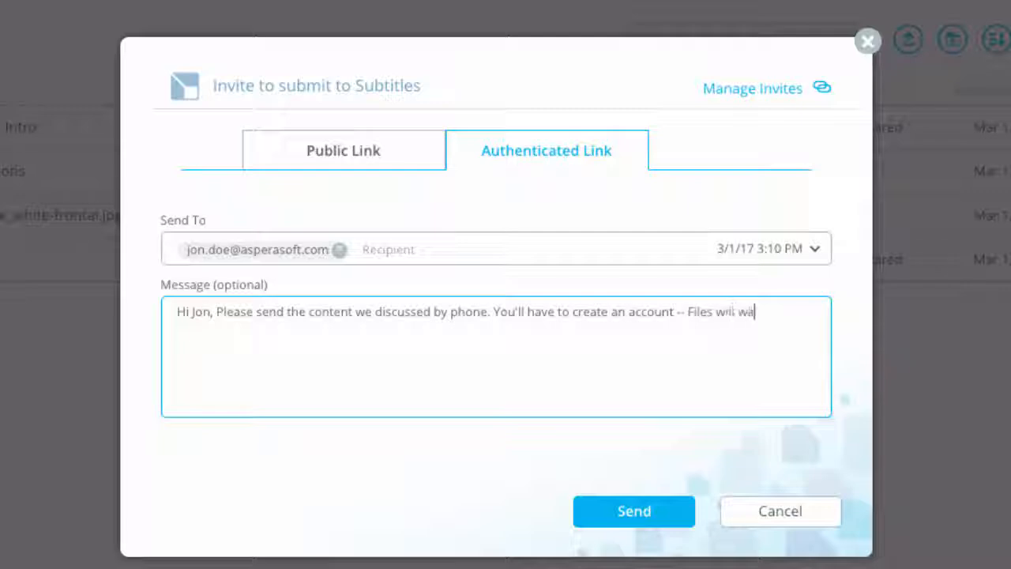
text(lk you throu)
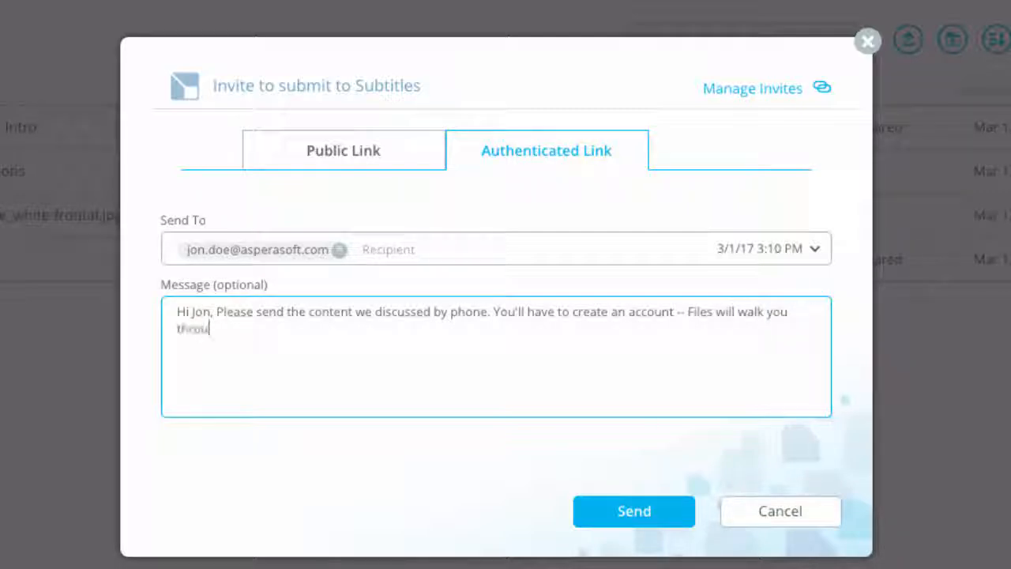
text(gh the proc)
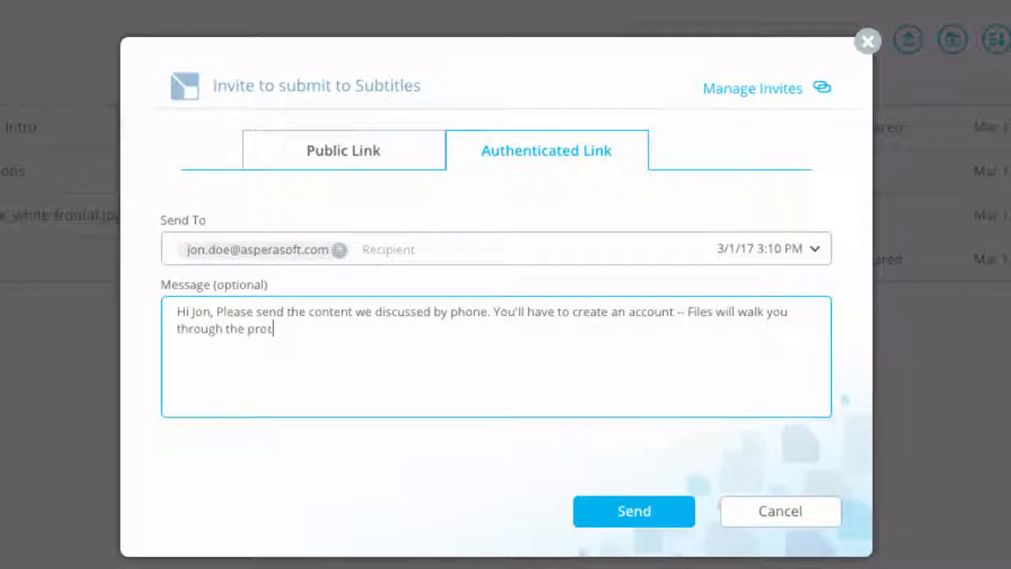
text(ess. Call if you)
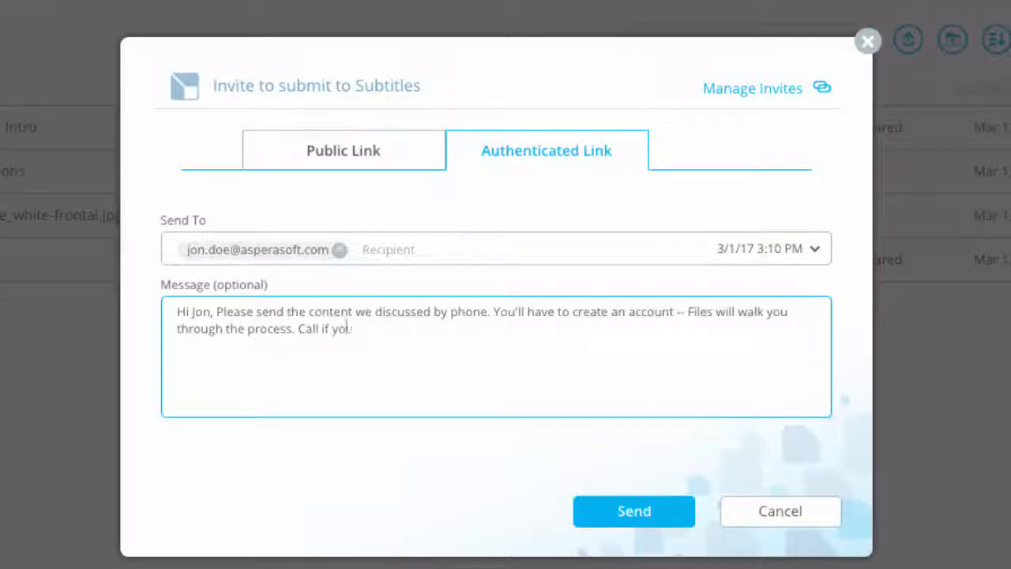
text( have questions.)
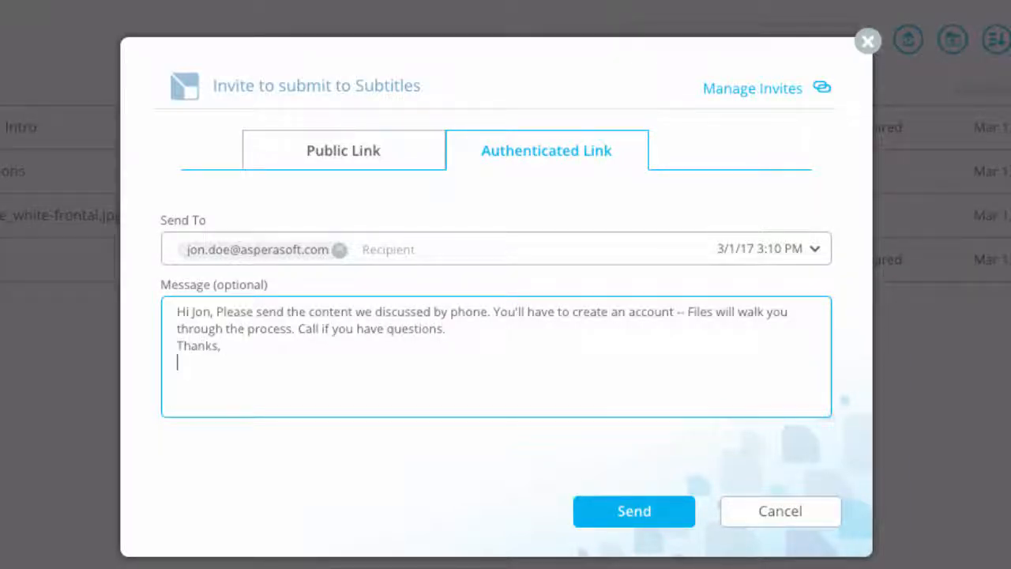
text(katherthe)
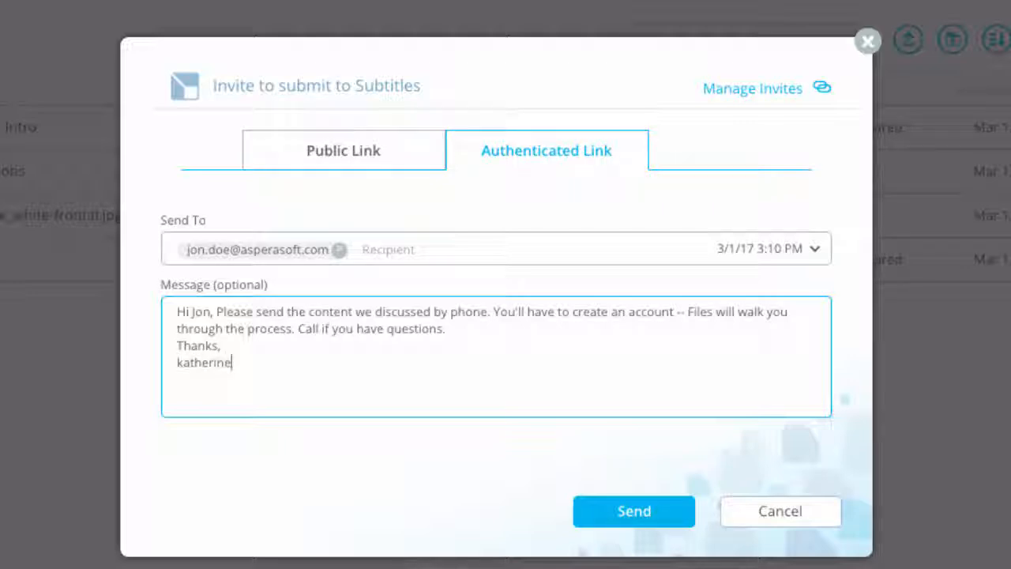
- Send the invitation, then open the '[AsperaFiles] Welcome to Aspera Files' email in Gmail
click(678, 522)
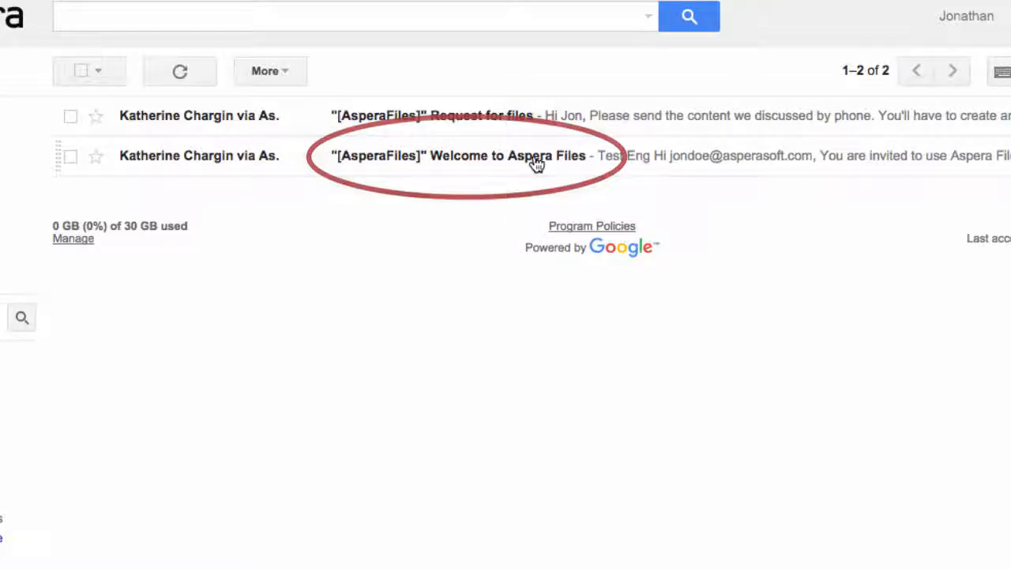
click(536, 164)
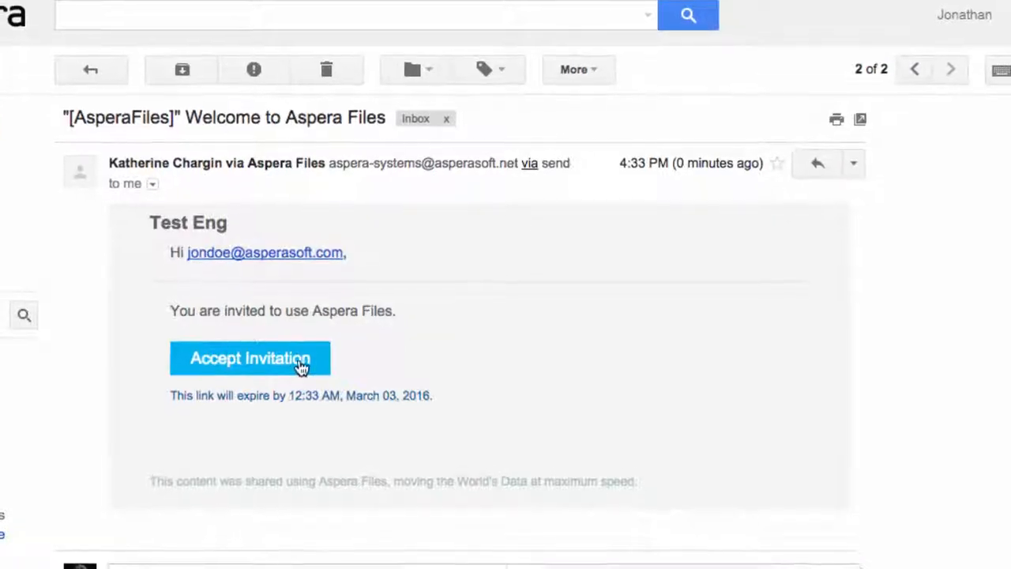
- Accept the Aspera Files invitation and save a new account password, entered twice
click(305, 364)
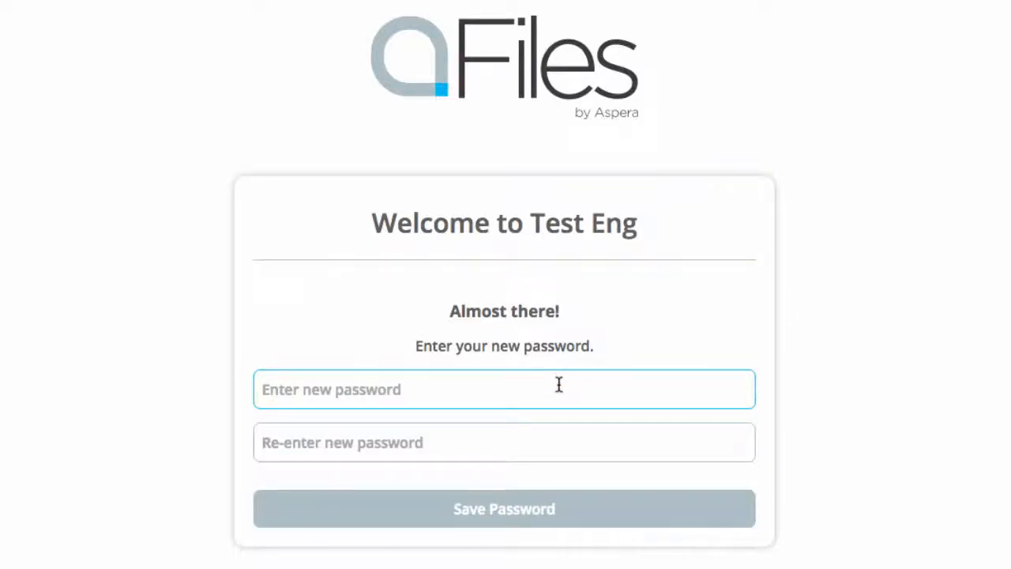
text(pas)
key(Tab)
text(pa)
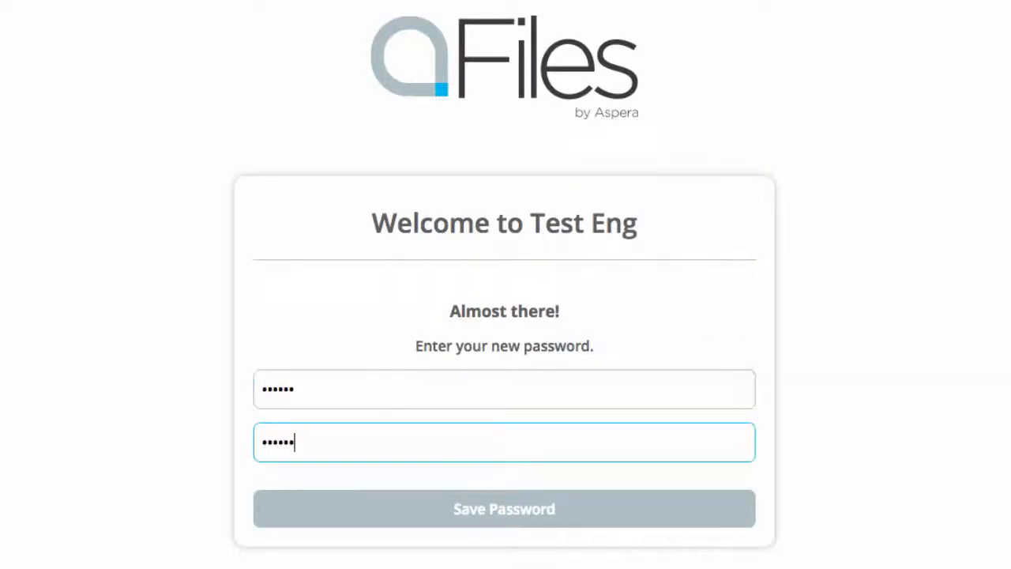
click(658, 518)
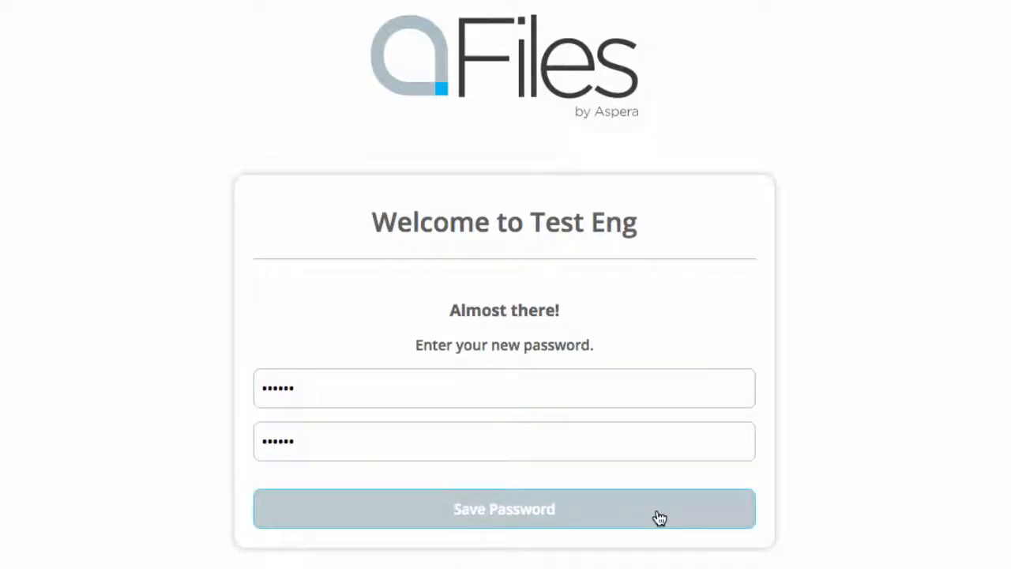
- Log in with the invitee's e-mail and password, then open the 'Request for files' email
click(656, 461)
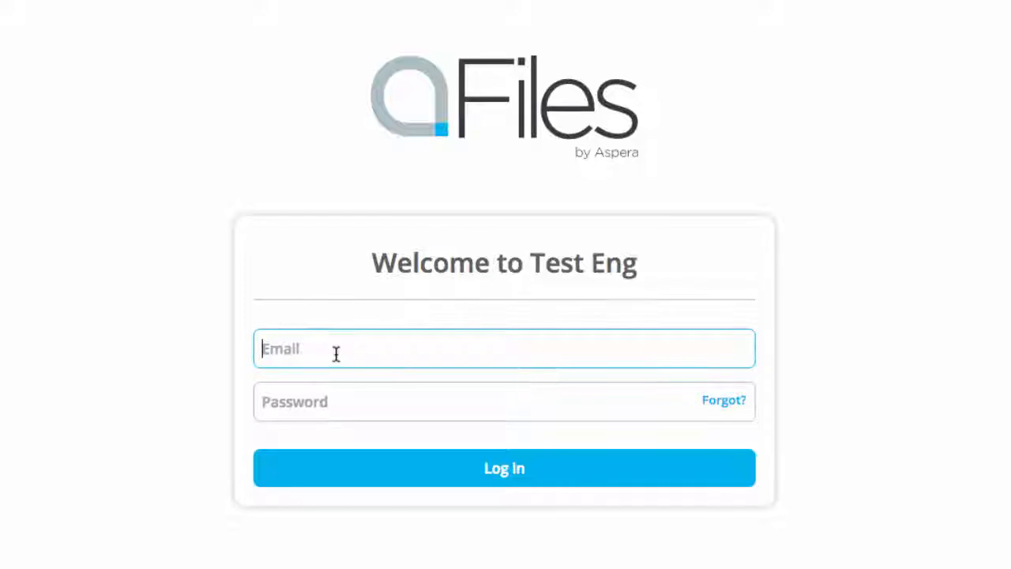
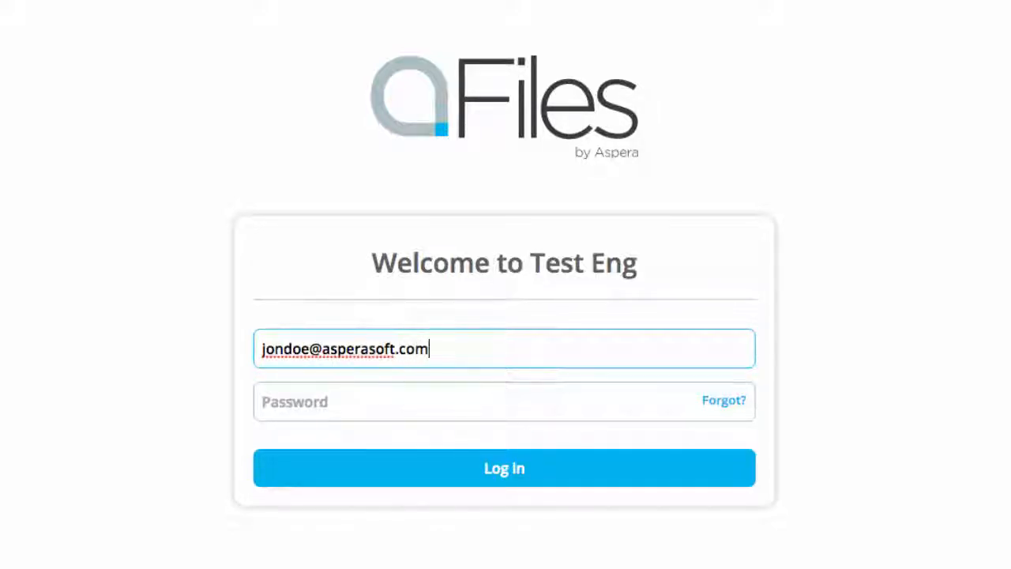
key(Tab)
text(•••••)
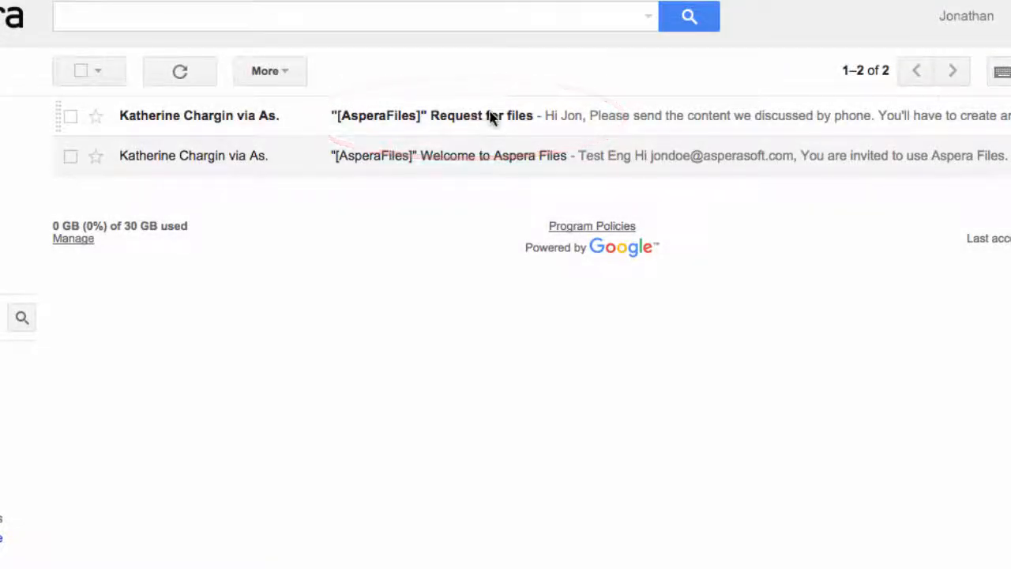
click(490, 115)
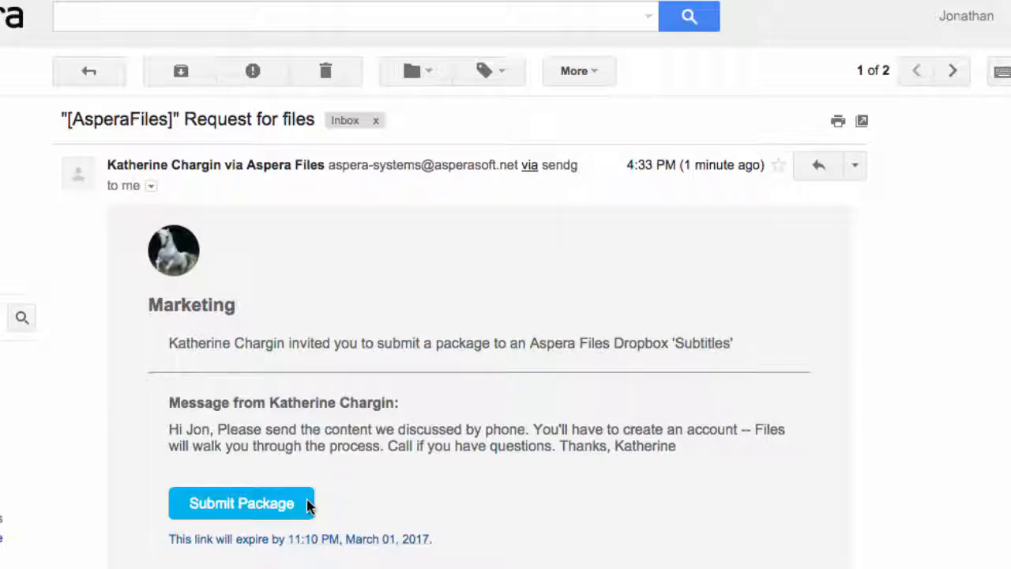
- Open the Subtitles submission form, name the package 'The content you asked for', and add a short 'see attached' message
click(345, 463)
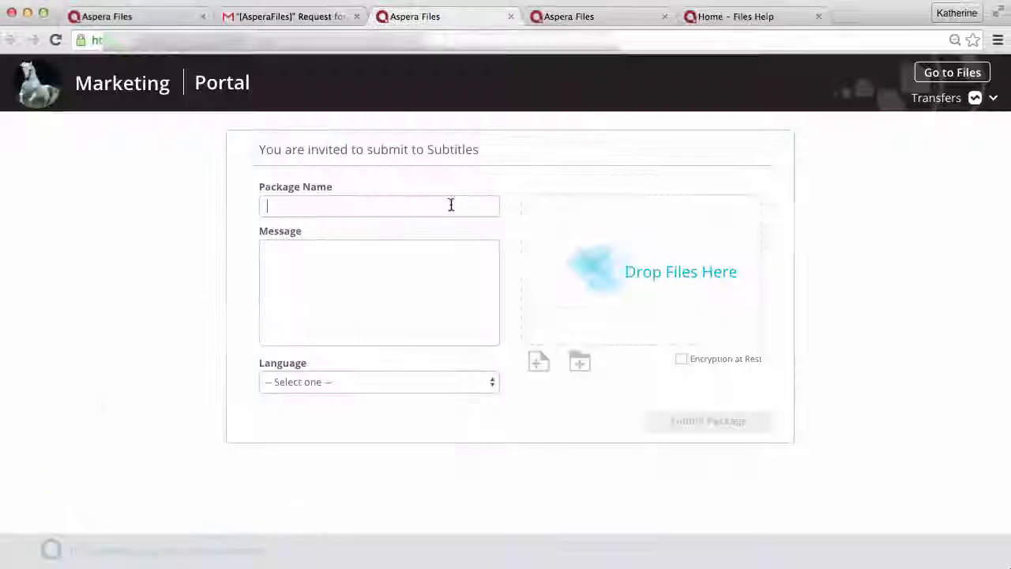
text(The content)
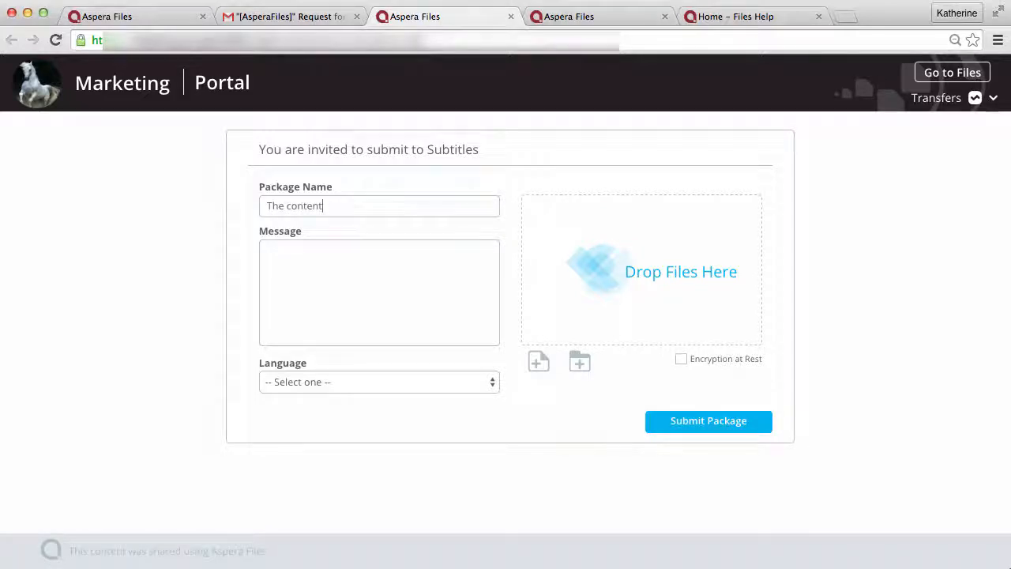
text( you asked for)
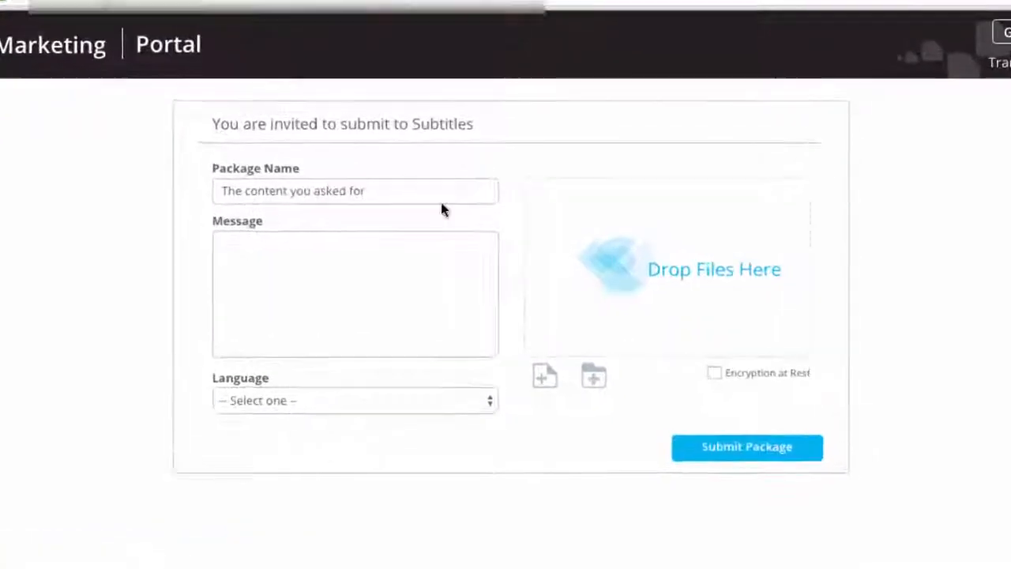
click(394, 252)
text(Hi Katherine, se)
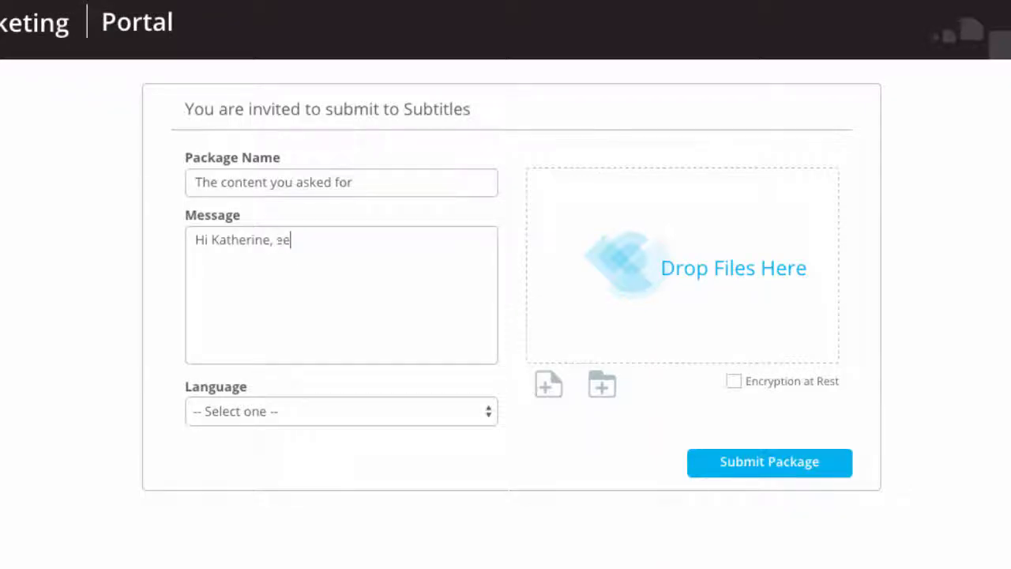
text(e attached.)
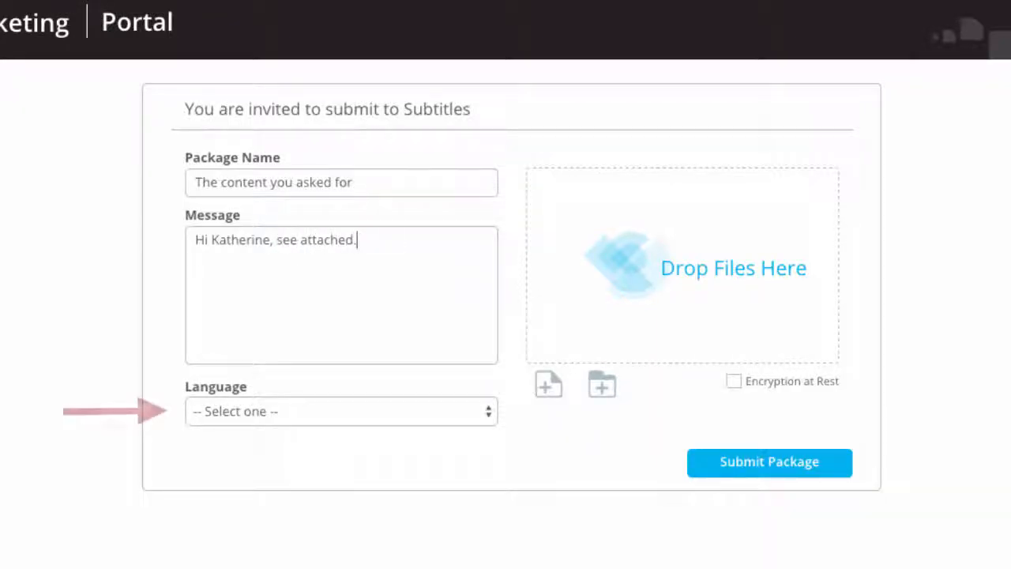
key(Return)
text(-Jon)
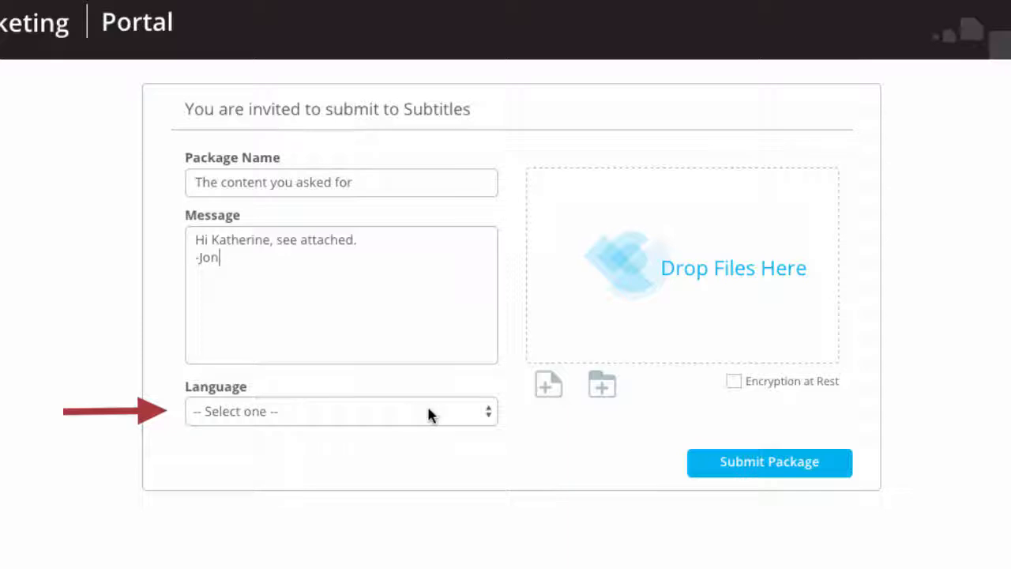
- Set the package language to English and attach arab-horse_white-frontal.jpg
click(481, 417)
click(286, 461)
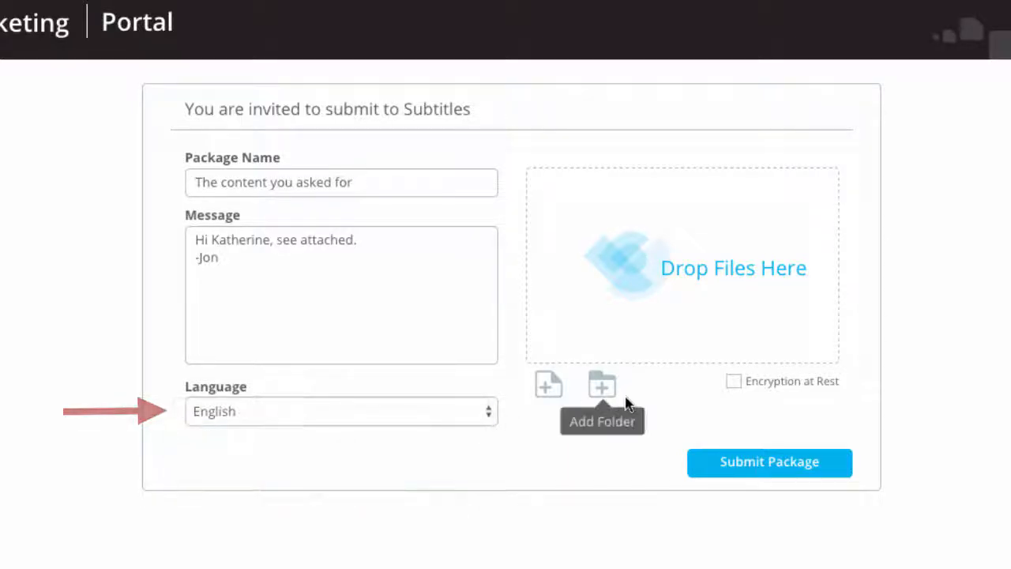
click(548, 386)
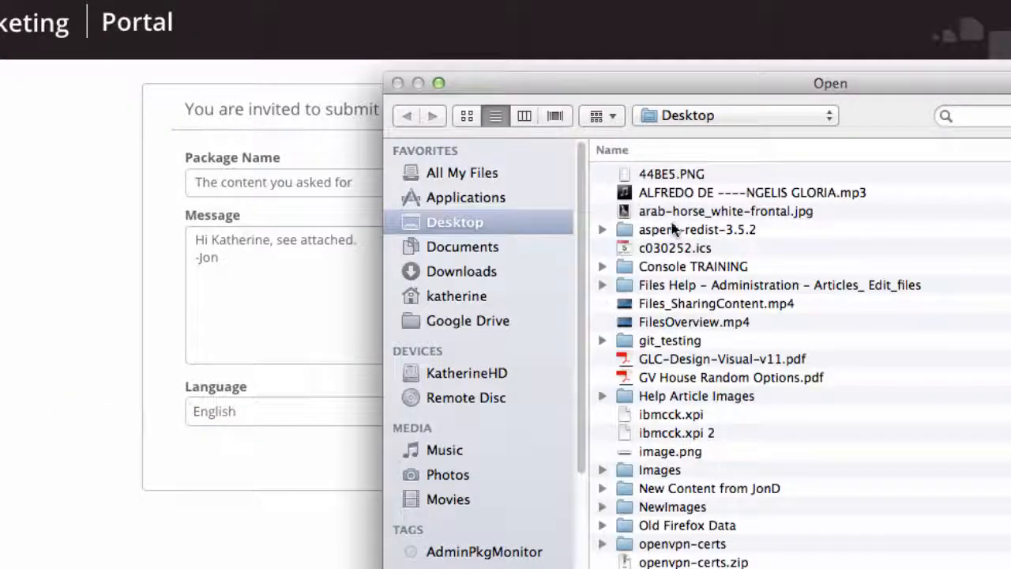
click(678, 213)
key(Return)
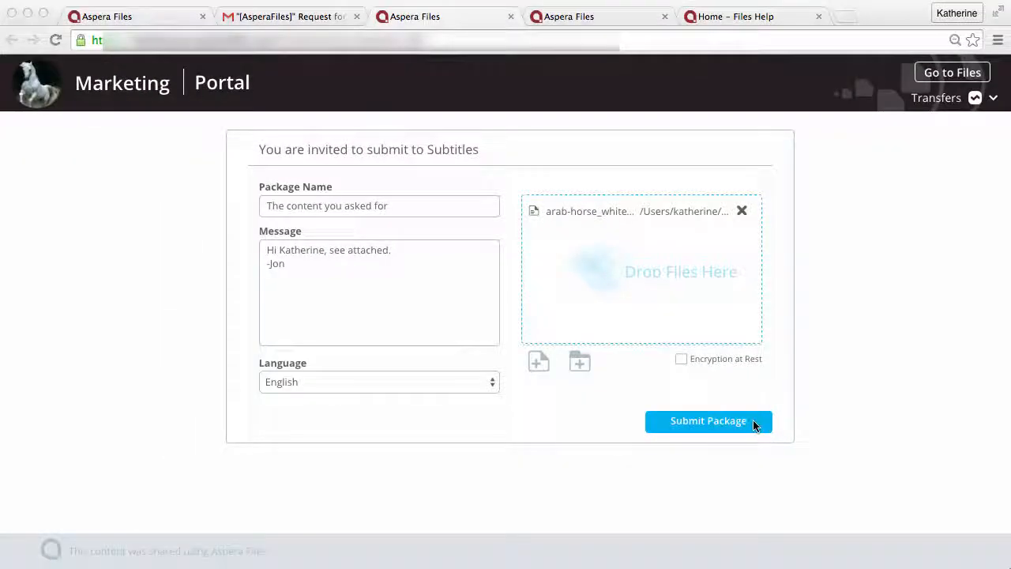
- Submit the package to Subtitles, confirm 'Package sent successfully', and return to the email tab
click(729, 424)
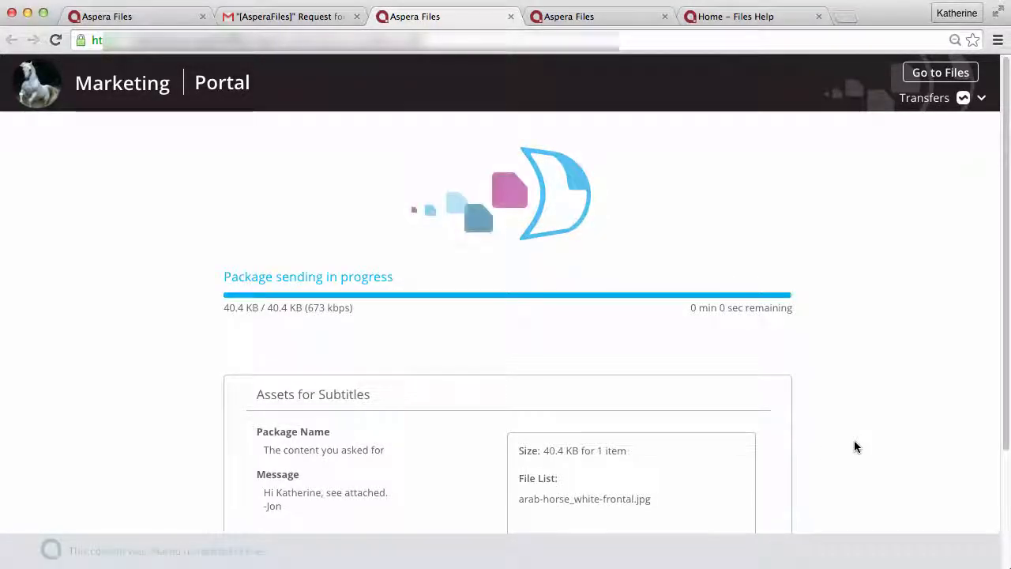
scroll(854, 446, down, 3)
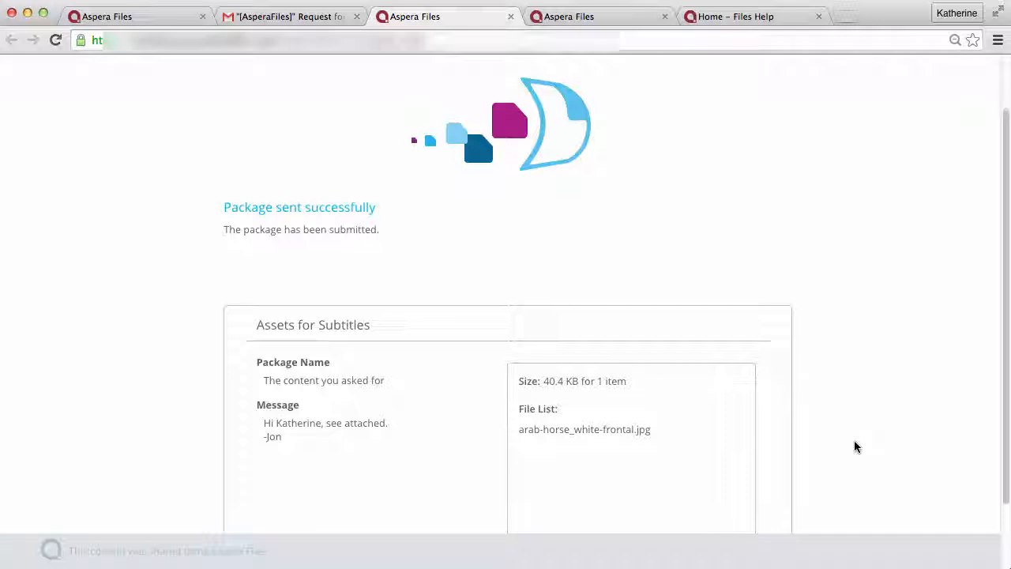
scroll(854, 446, up, 4)
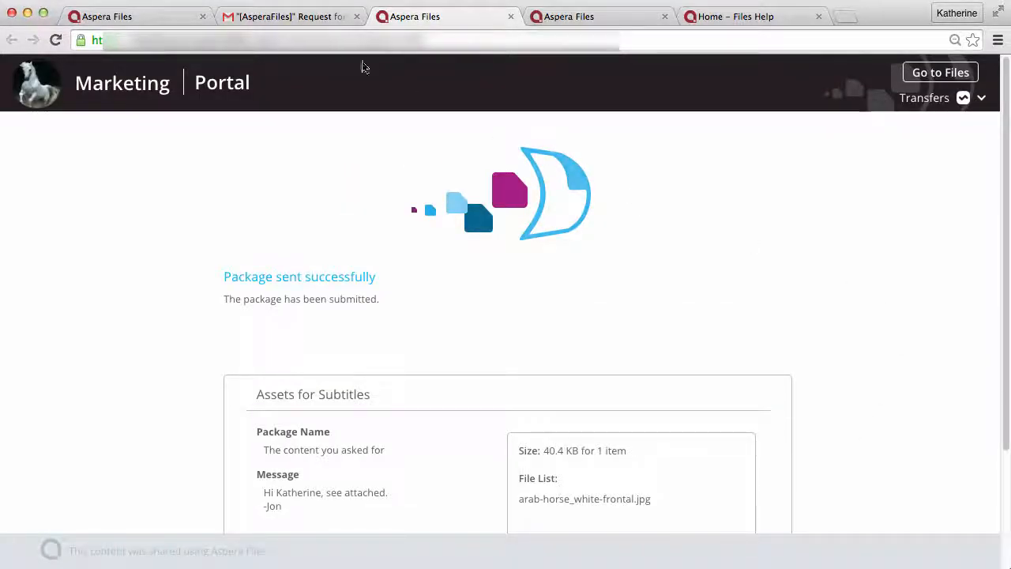
click(321, 23)
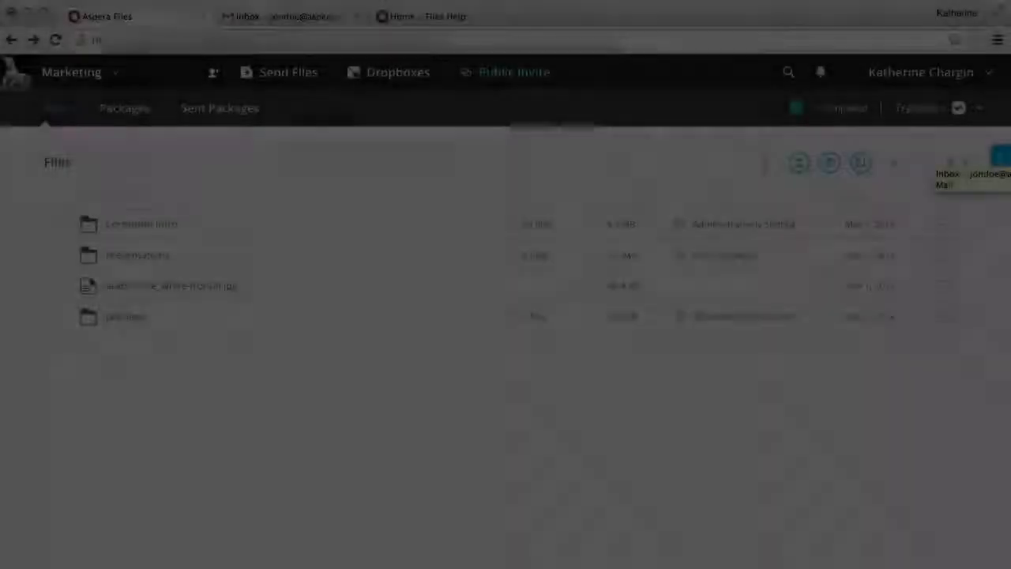
- Read 'Aspera Connect Browser Plug-in for Outside Users' under External Collaboration, then return to Help Home
click(474, 17)
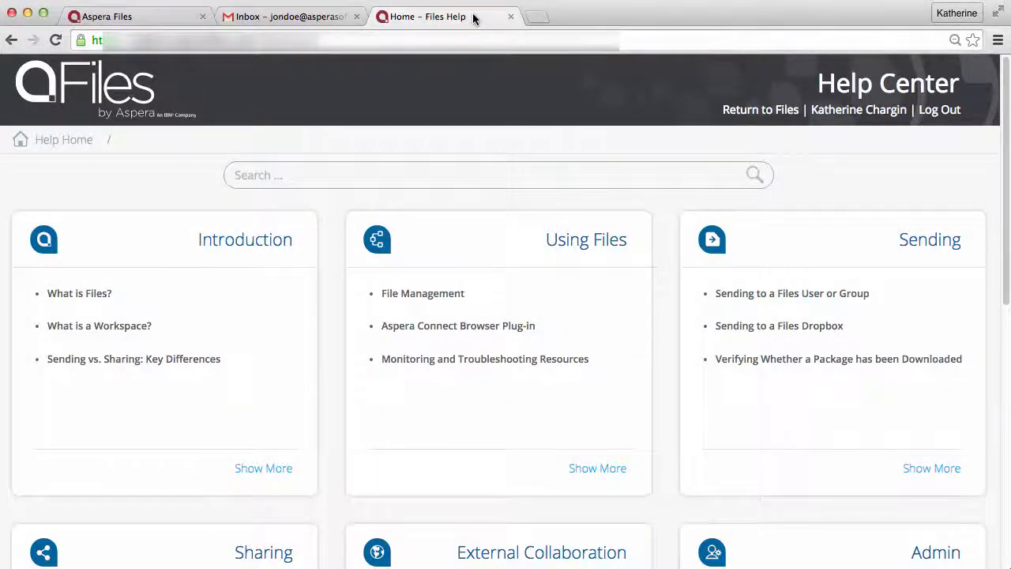
click(570, 550)
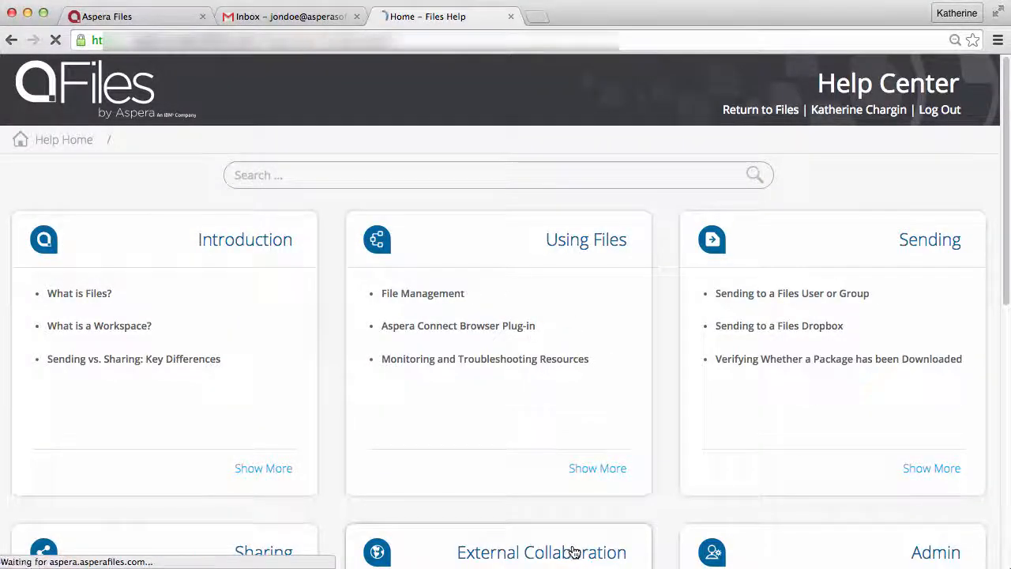
click(305, 358)
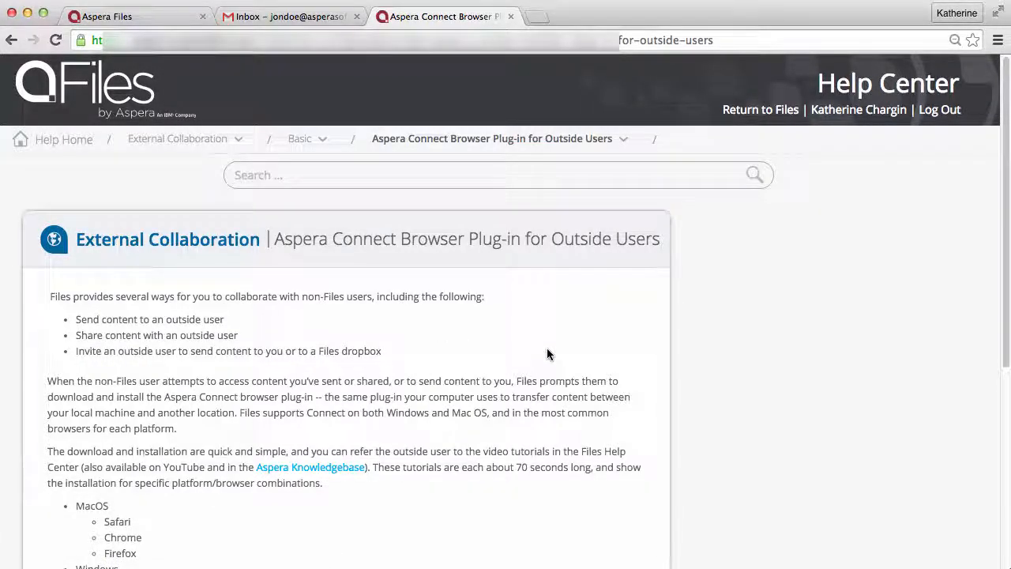
scroll(547, 351, down, 5)
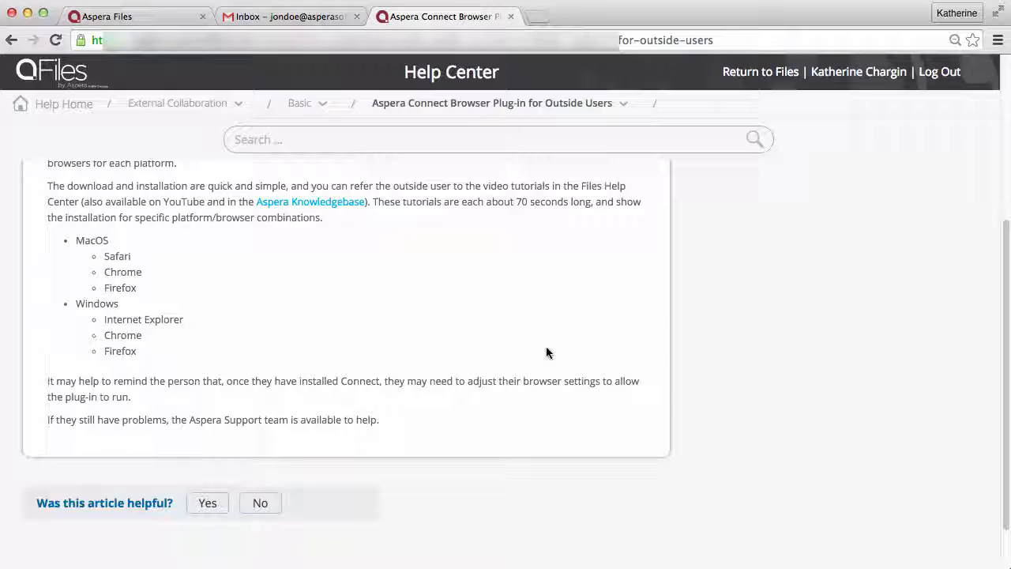
click(87, 107)
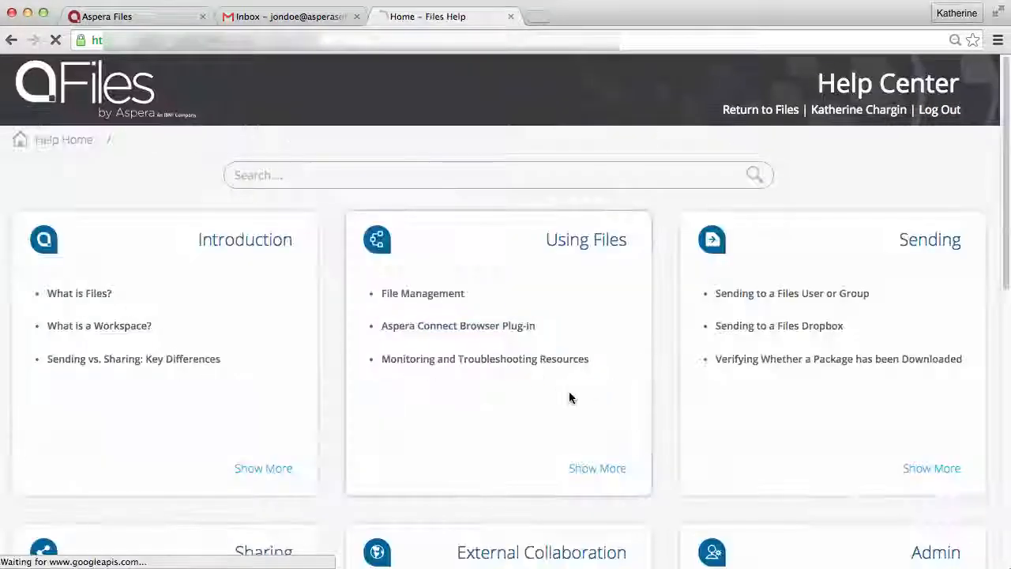
scroll(589, 395, down, 4)
drag(415, 507, 688, 526)
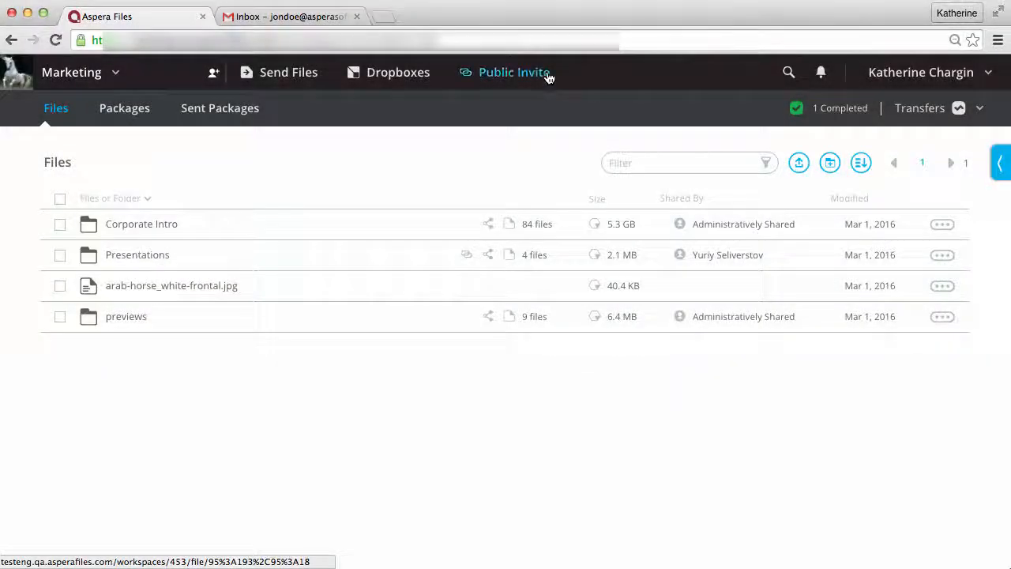
- In the Subtitles authenticated invites list, shorten the first invitee's expiration to 3/2/16 3:14 PM
click(546, 72)
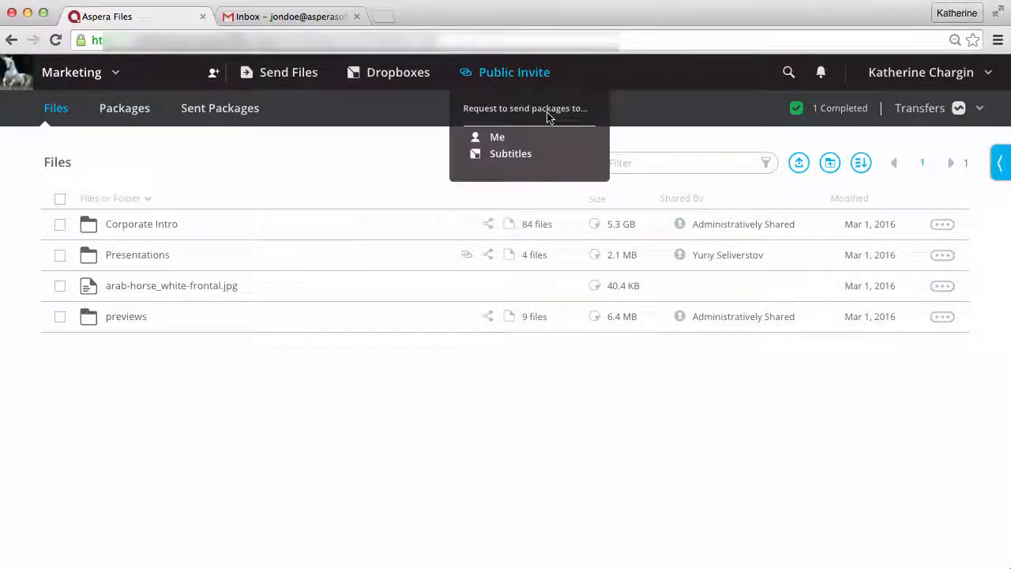
click(539, 156)
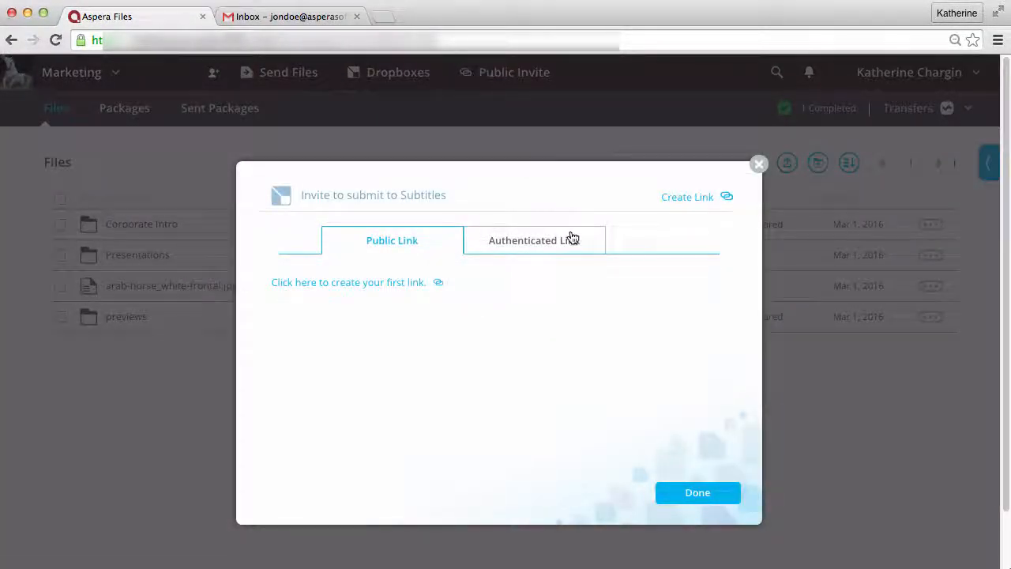
click(573, 240)
click(681, 199)
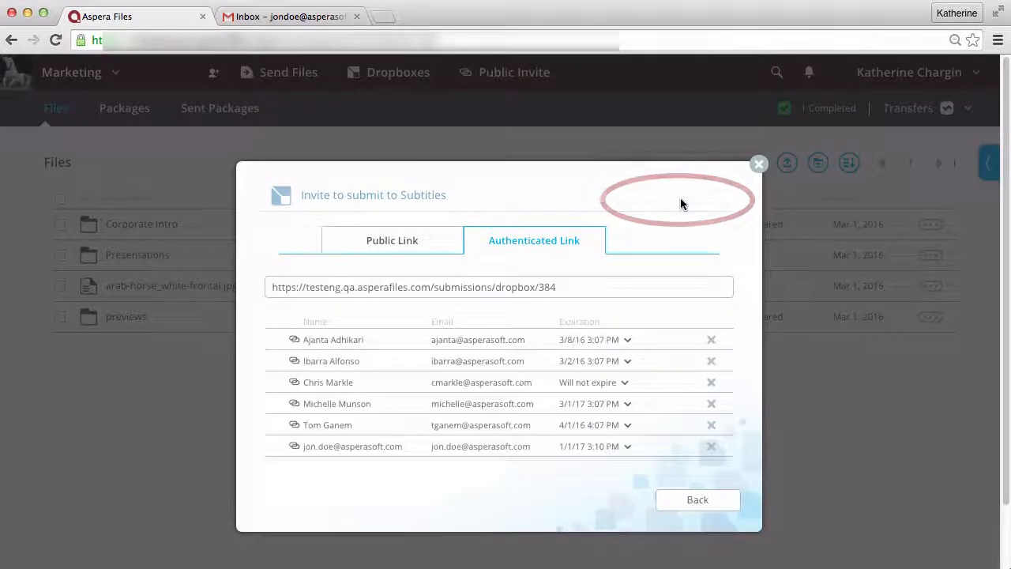
click(628, 341)
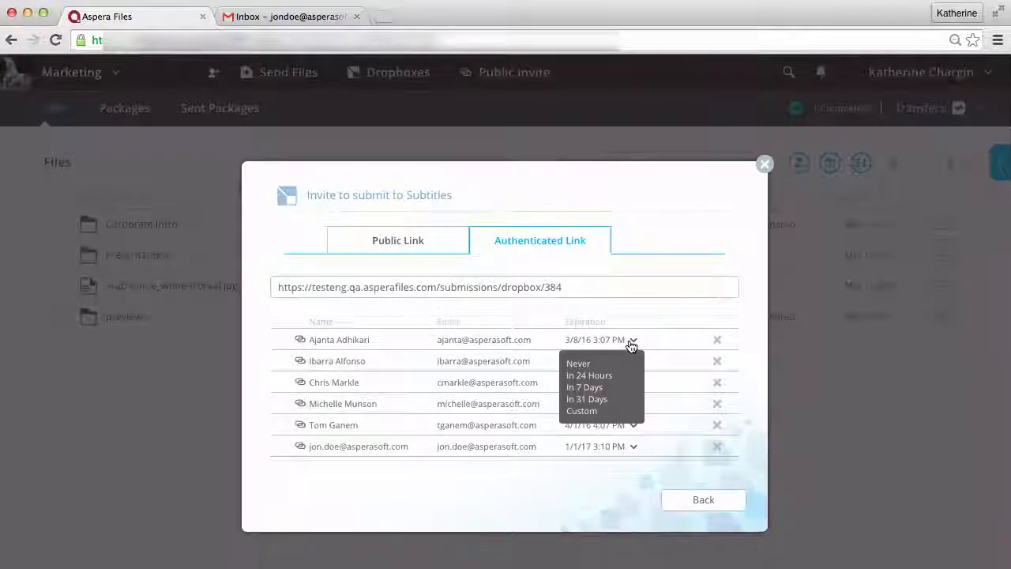
click(608, 378)
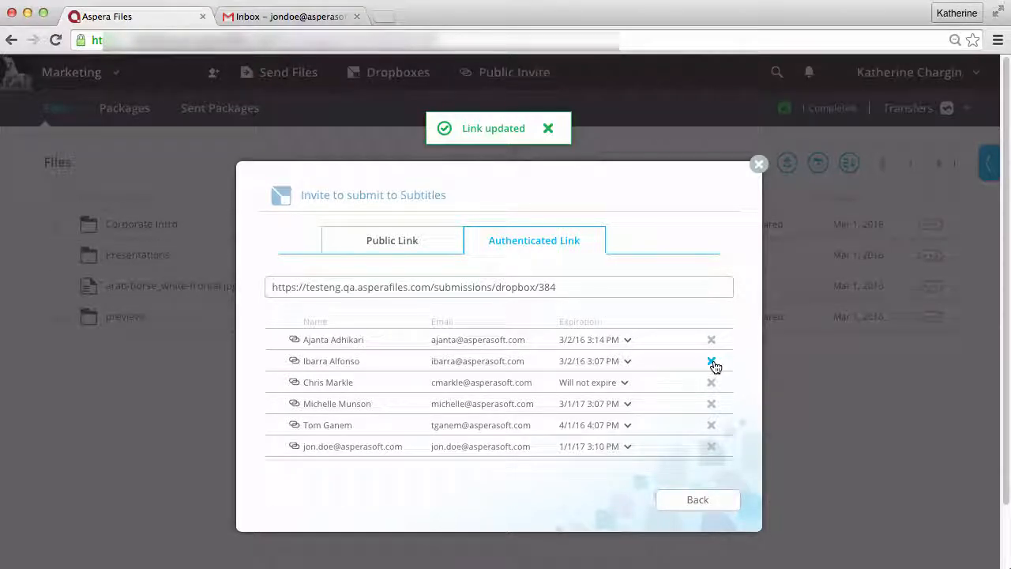
- Remove the second invitee's authenticated link and close the invite window without sending
click(711, 362)
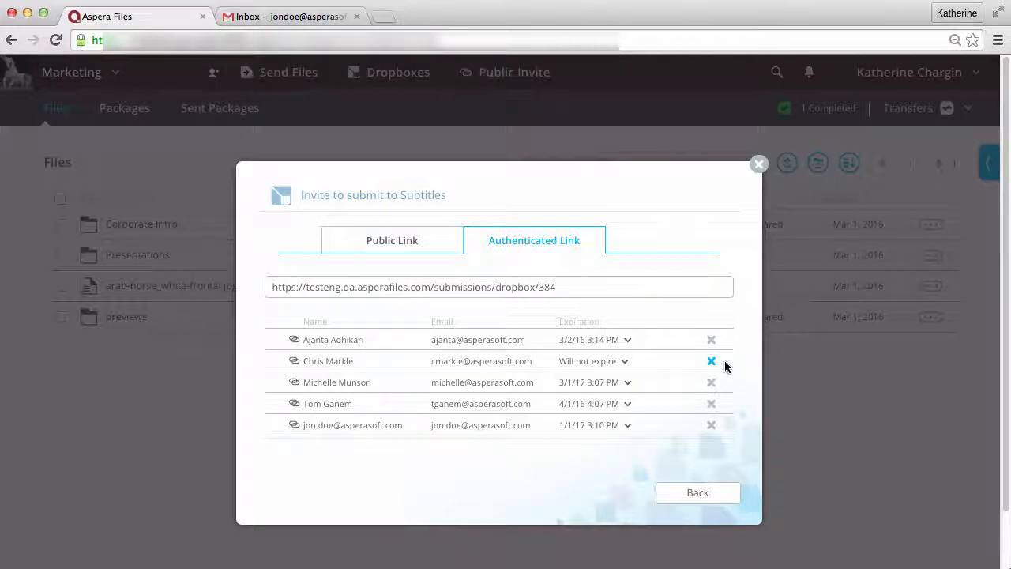
click(721, 493)
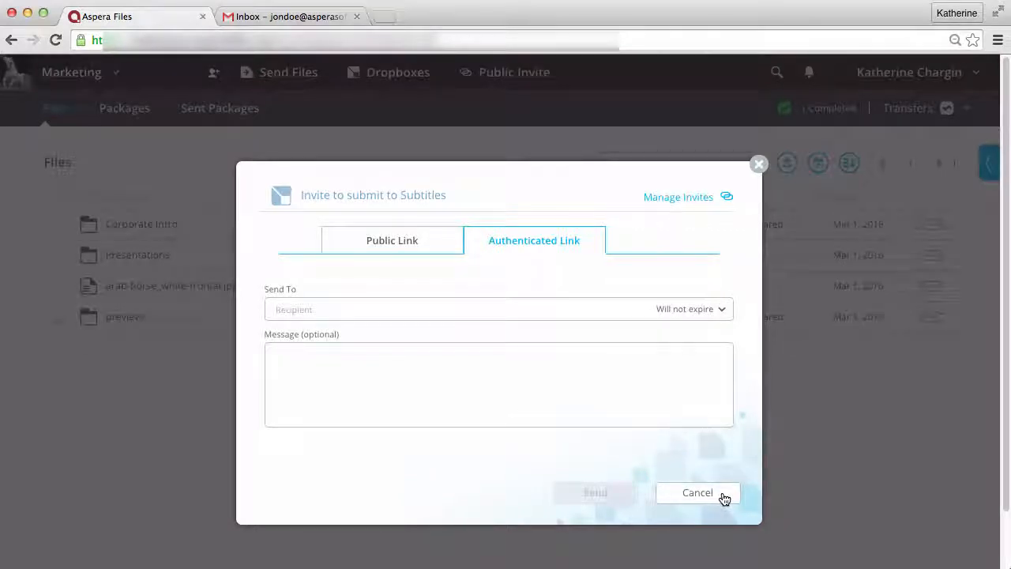
click(722, 494)
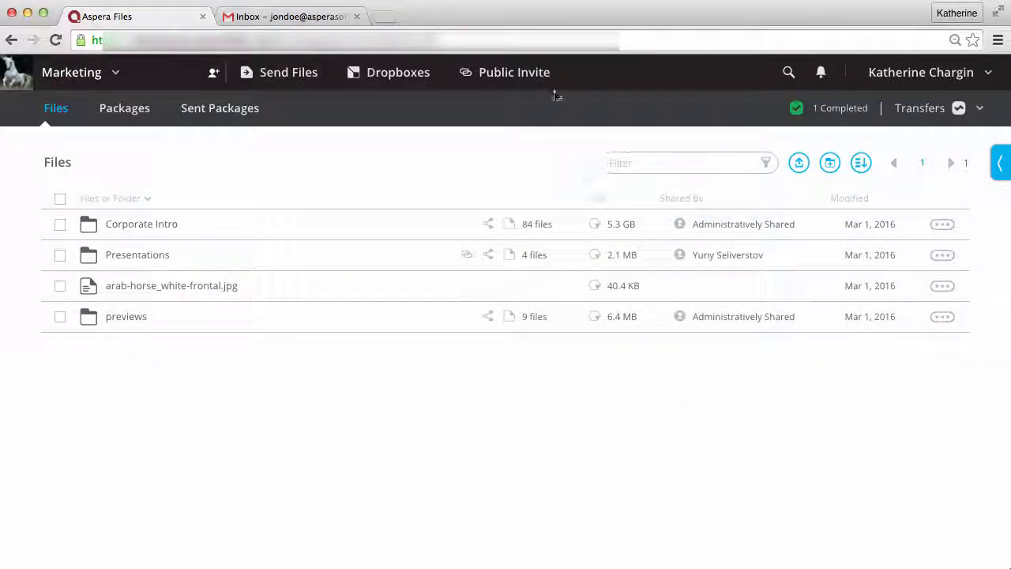
click(545, 73)
click(534, 158)
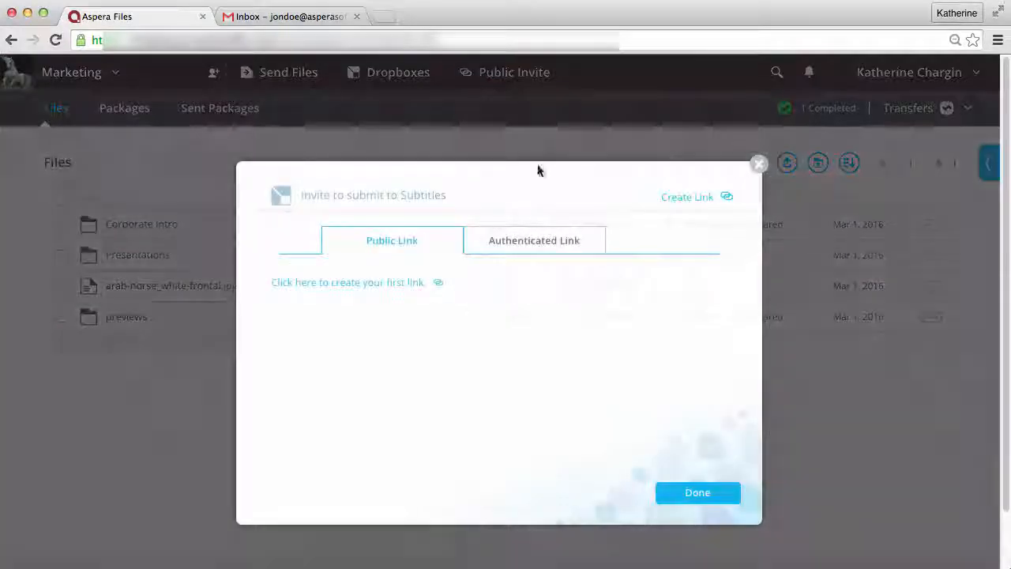
click(562, 246)
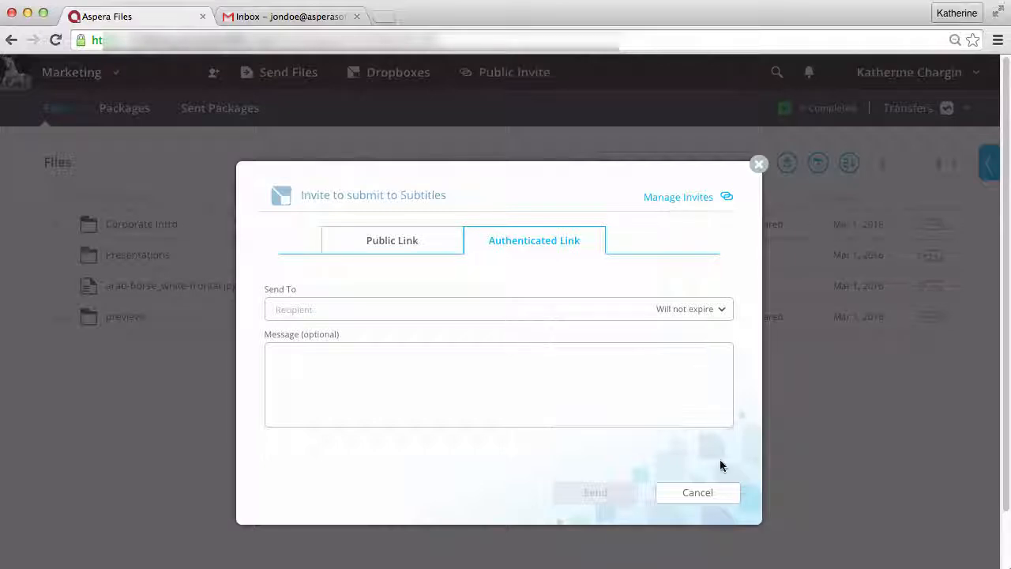
click(726, 491)
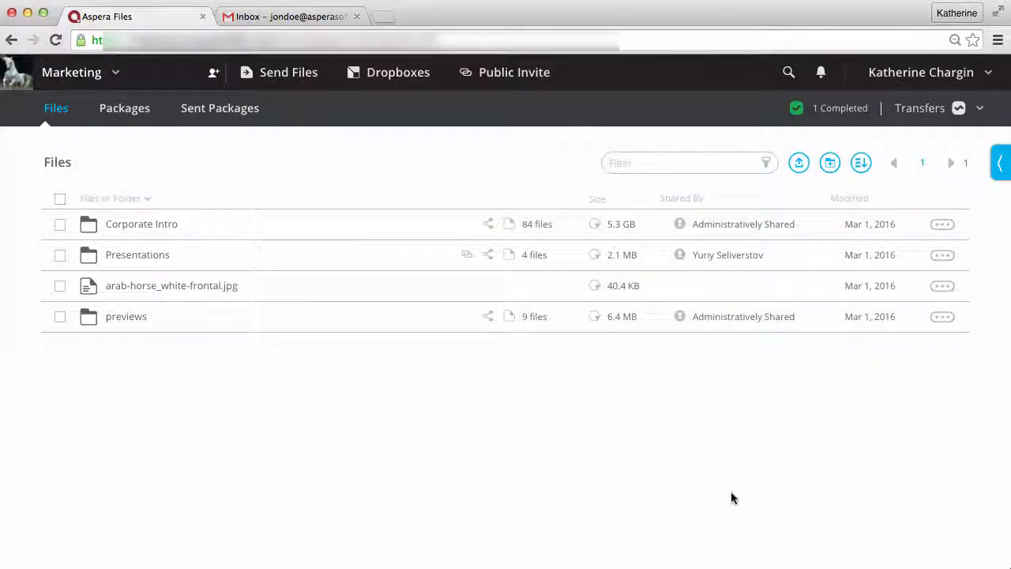